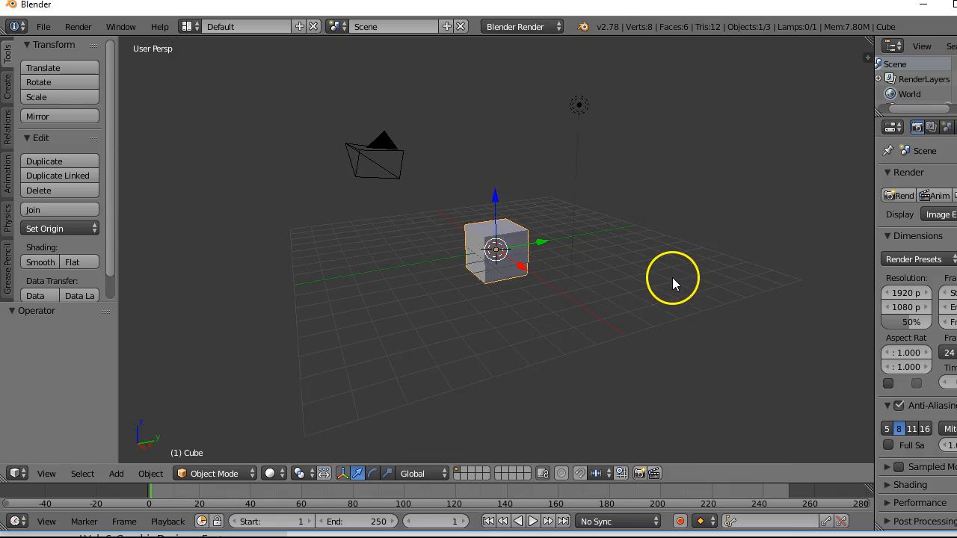
Delete the default cube from the scene
scroll(661, 264, up, 3)
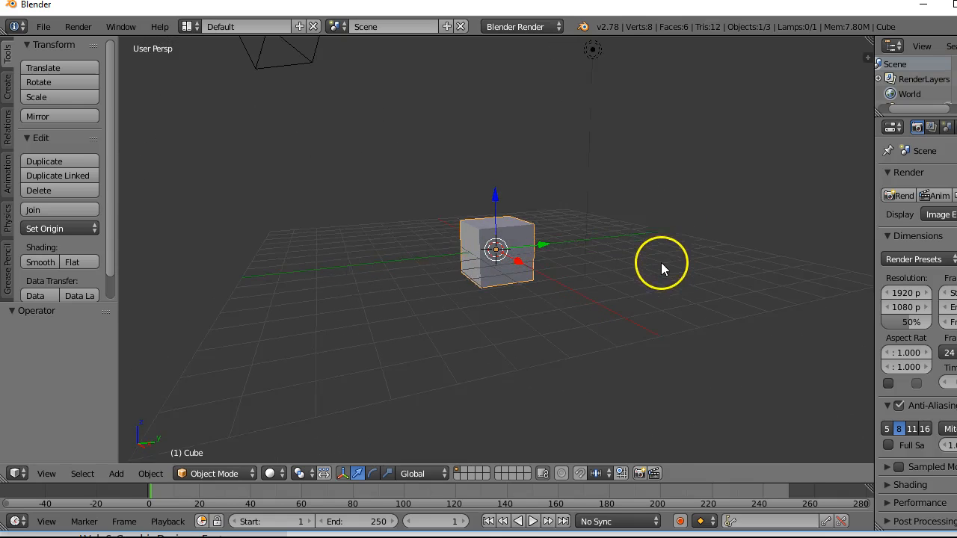
scroll(655, 272, down, 2)
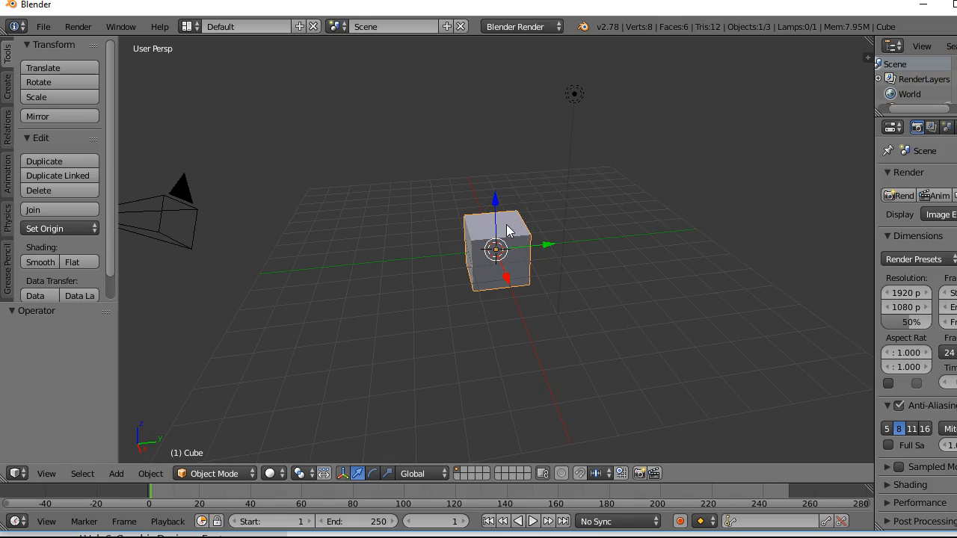
key(x)
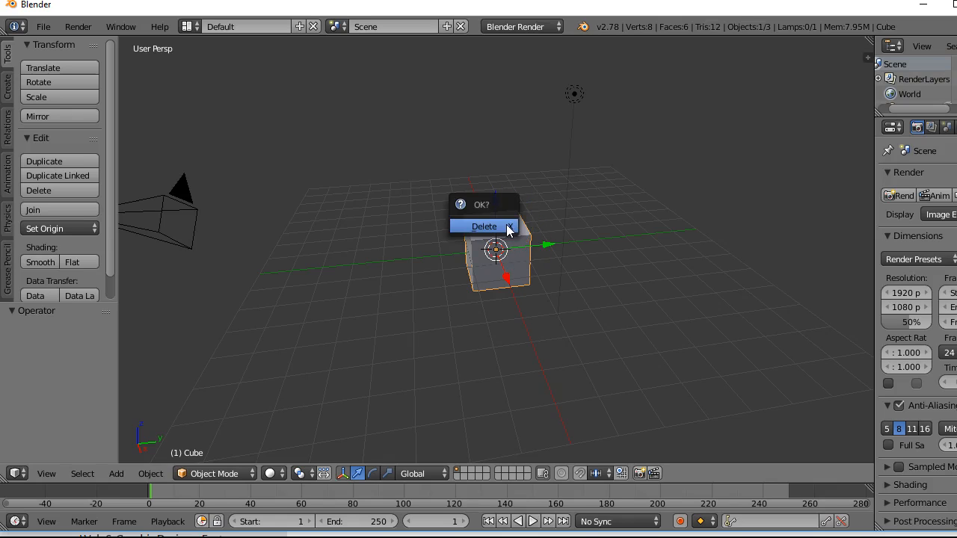
click(494, 226)
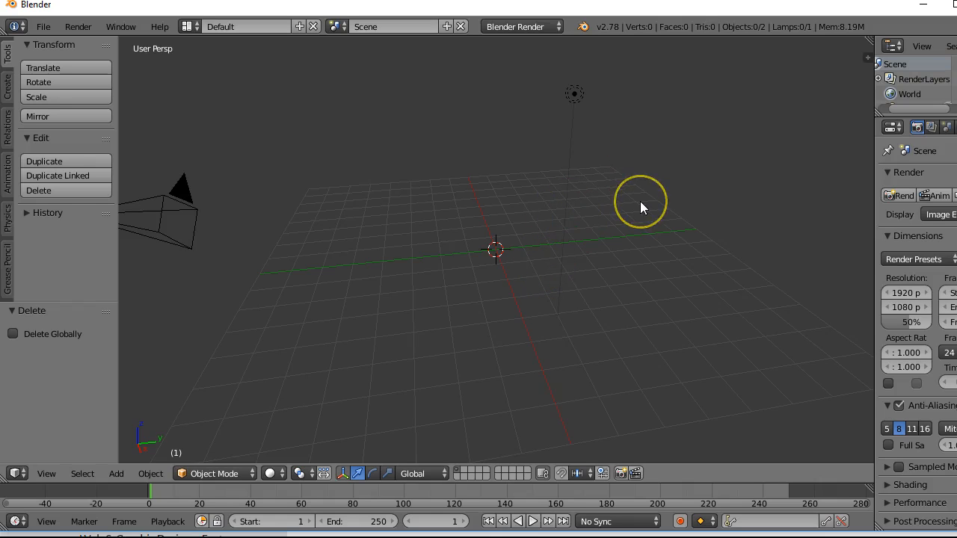
Show the 3D view's properties and add an empty background image slot
key(n)
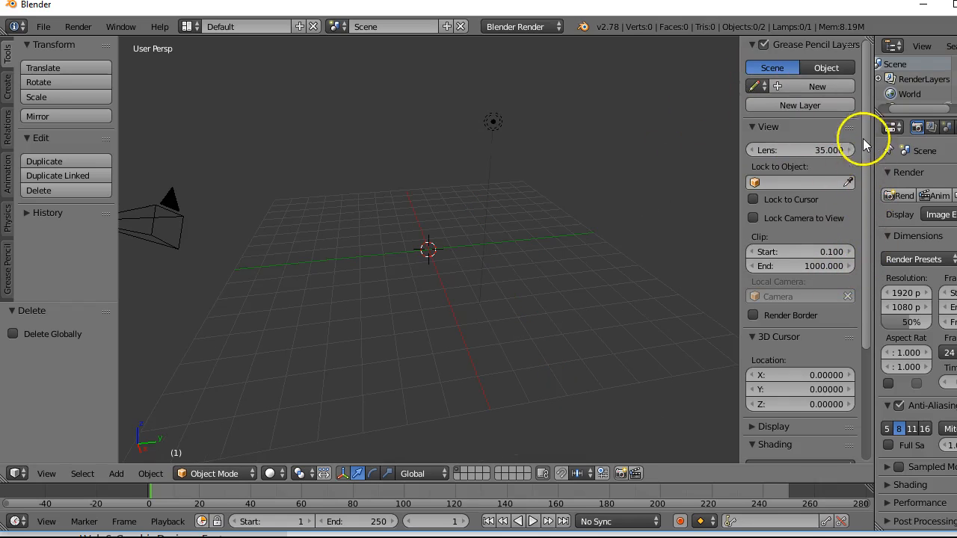
scroll(864, 142, down, 2)
drag(863, 155, 865, 258)
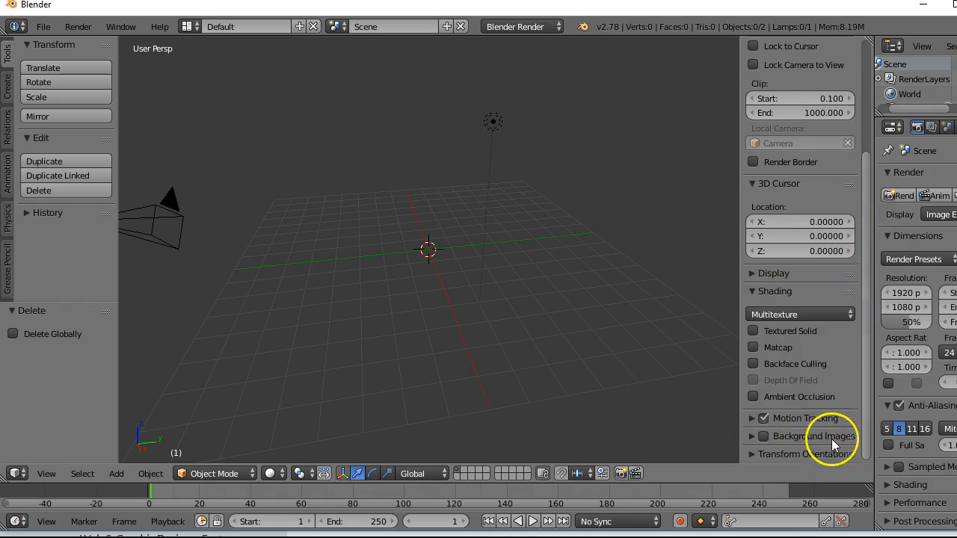
click(750, 437)
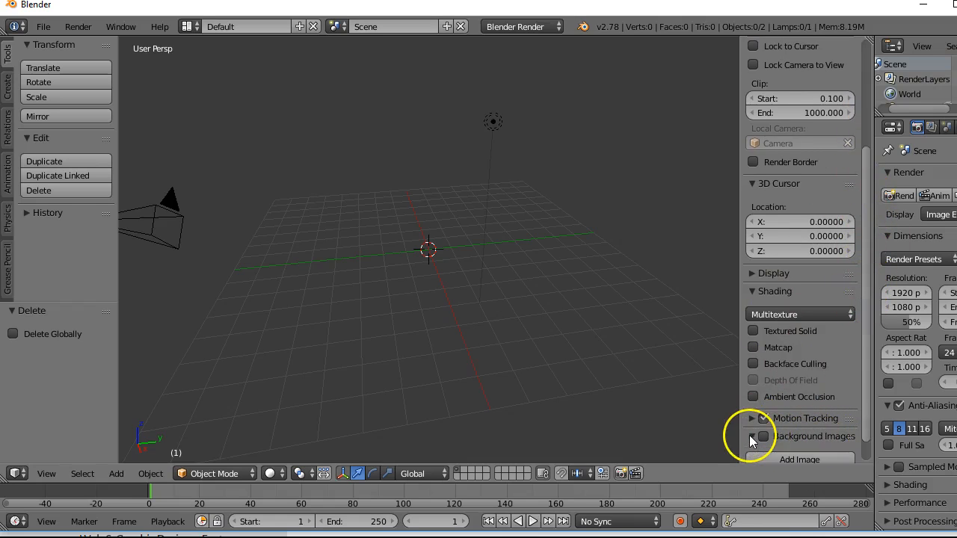
scroll(865, 397, down, 1)
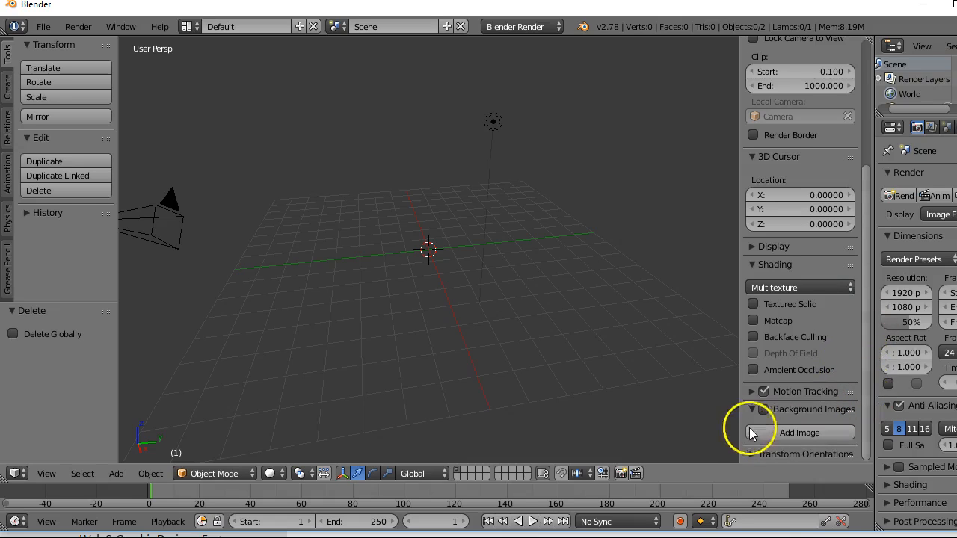
click(799, 433)
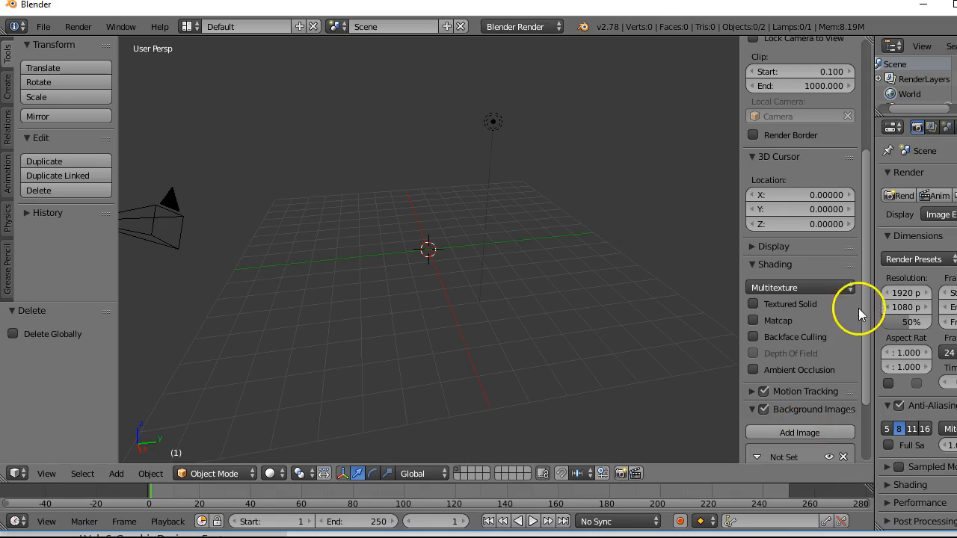
drag(865, 183, 866, 280)
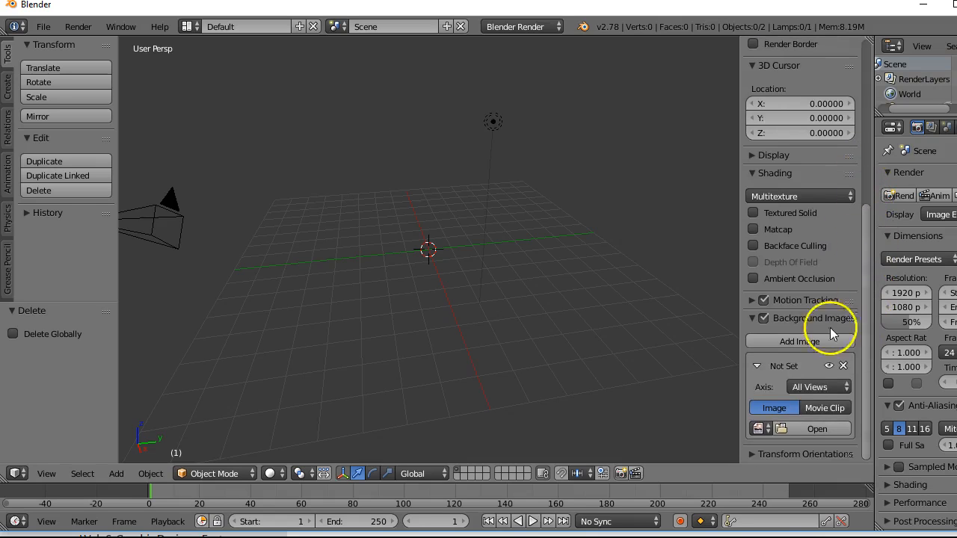
Load stanleycup.jpg from the Desktop folder as the background image
click(829, 429)
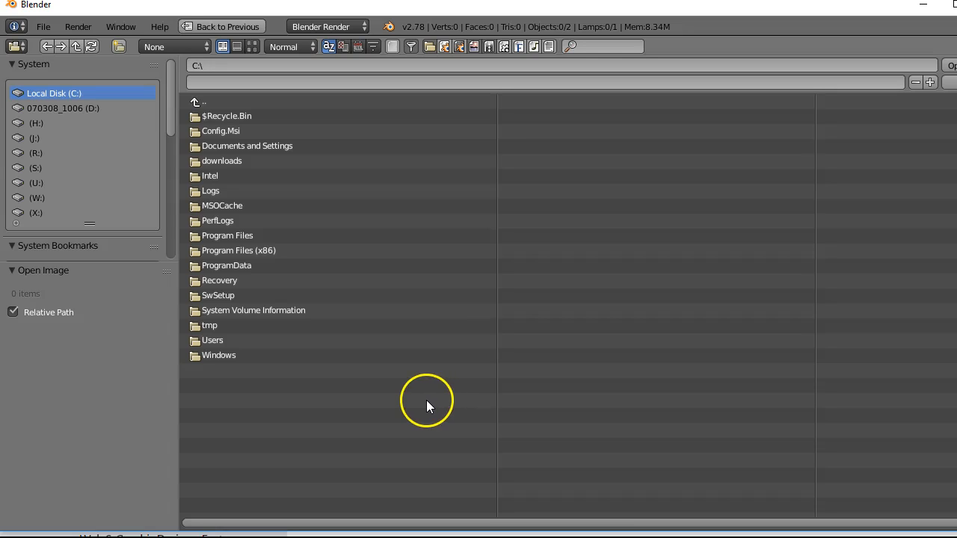
click(443, 285)
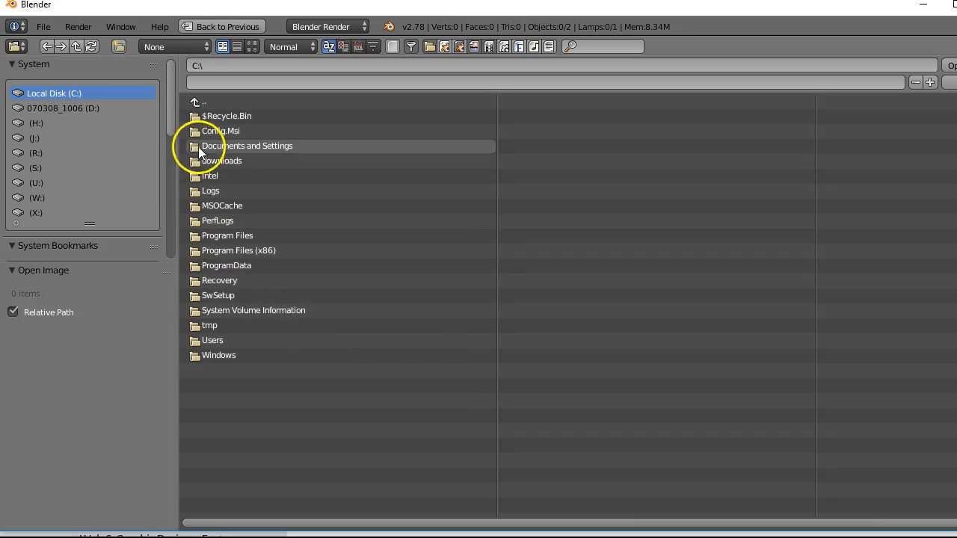
scroll(167, 130, down, 3)
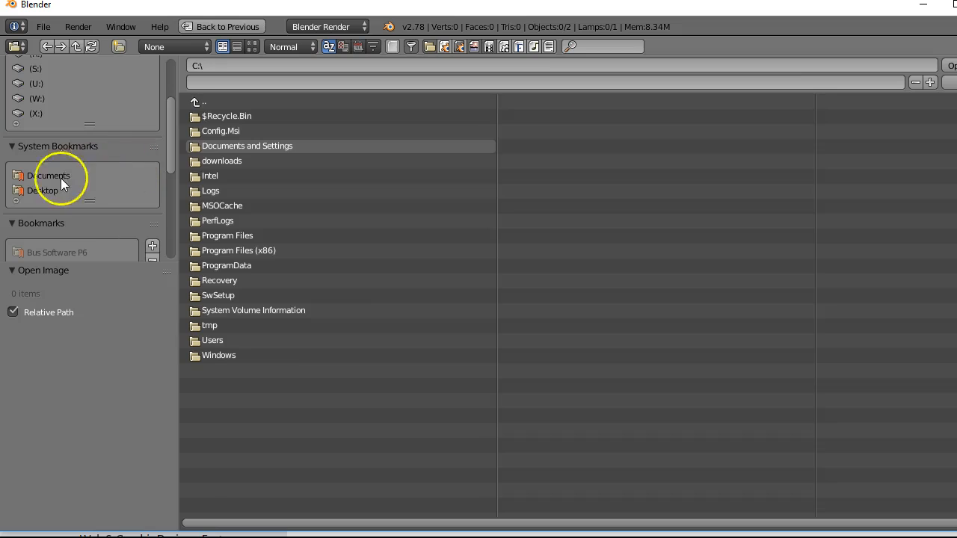
click(44, 189)
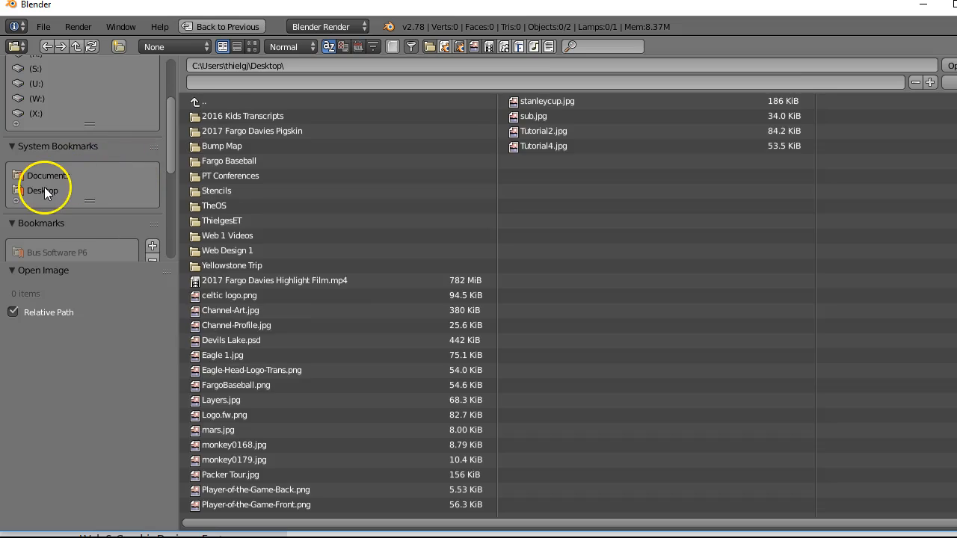
double_click(551, 101)
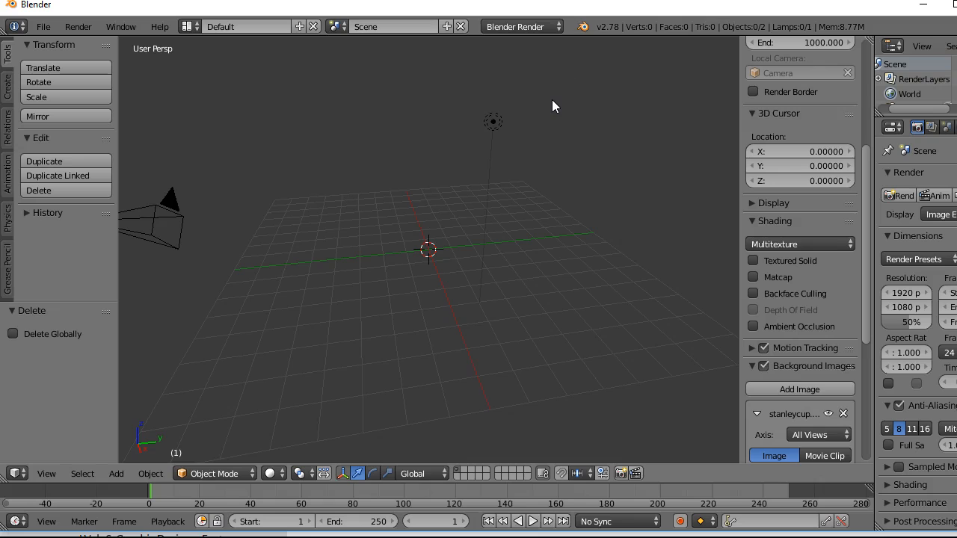
mouse_move(865, 320)
mouse_down()
mouse_move(866, 443)
mouse_move(864, 357)
mouse_up()
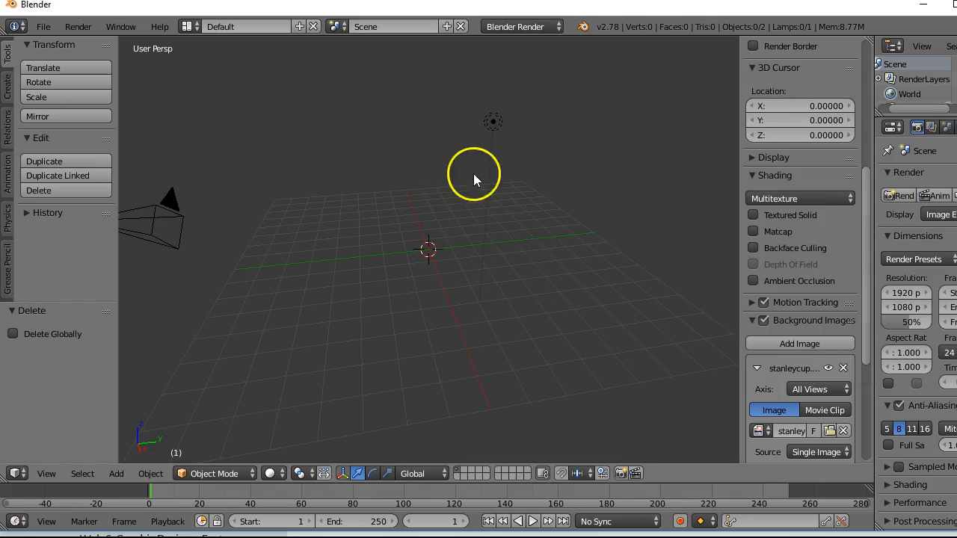
Switch the viewport to the front orthographic view to display the trophy reference image
middle_drag(508, 212, 526, 264)
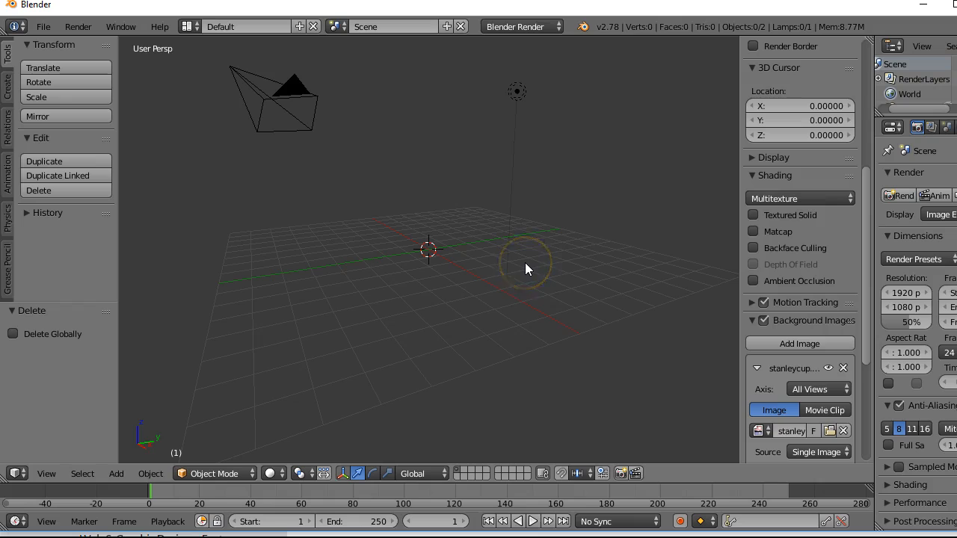
key(KP_1)
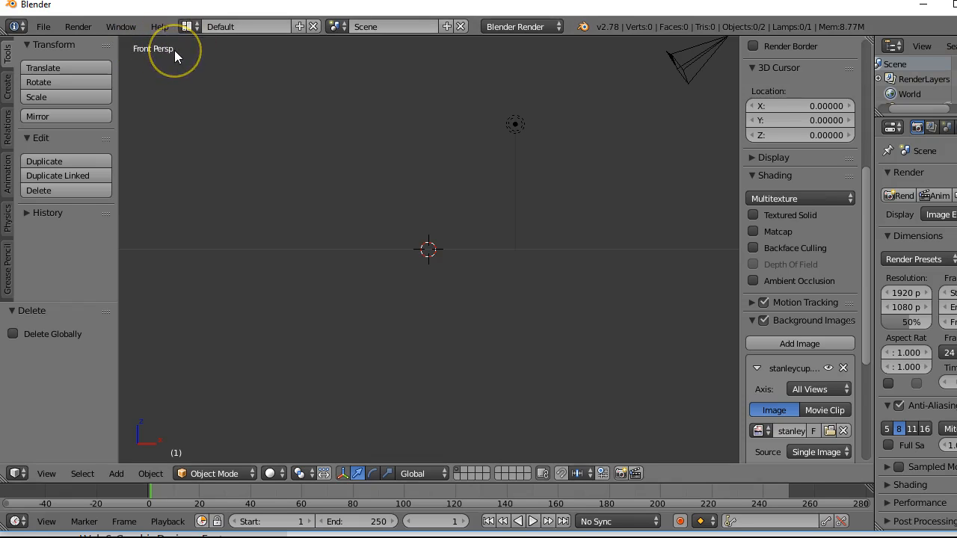
key(KP_5)
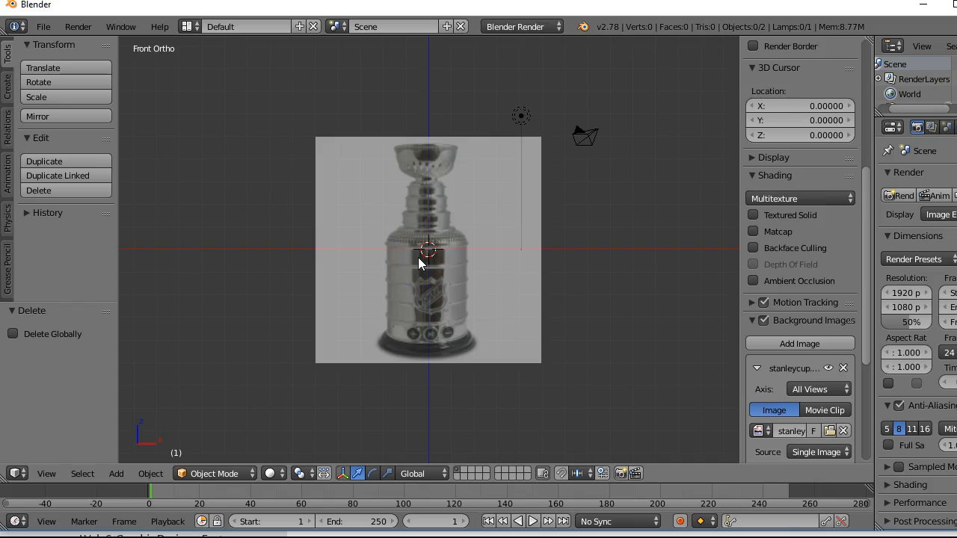
Add a mesh cylinder at the 3D cursor over the trophy image
key(shift+a)
mouse_move(417, 258)
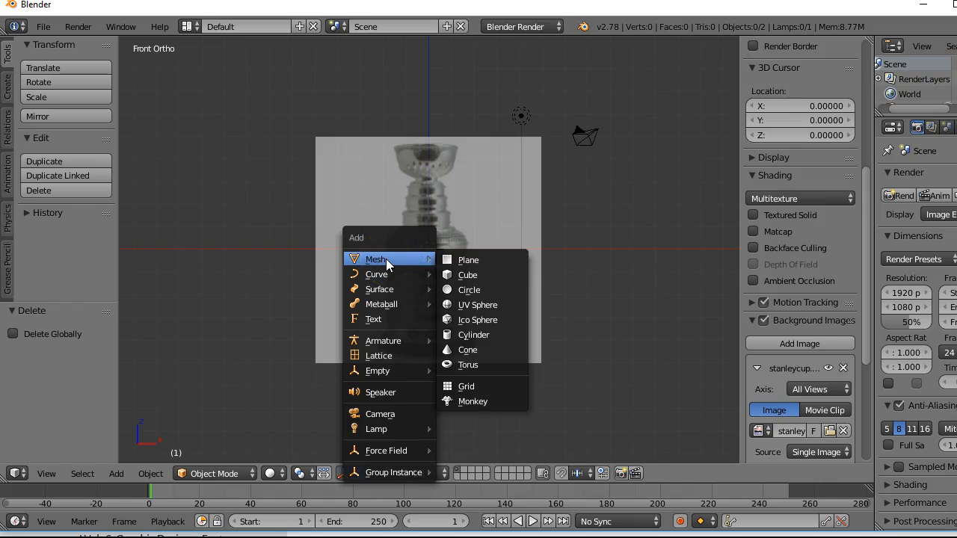
click(479, 334)
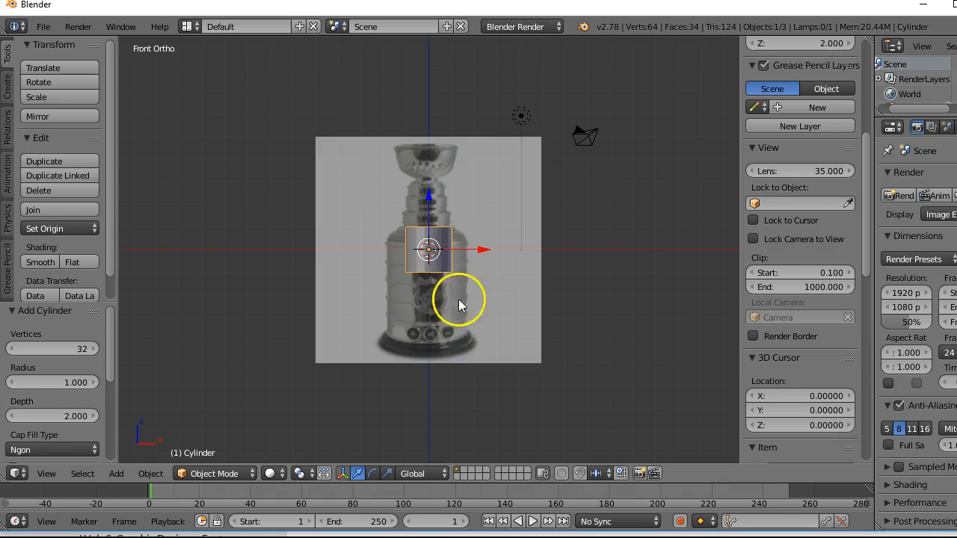
click(436, 259)
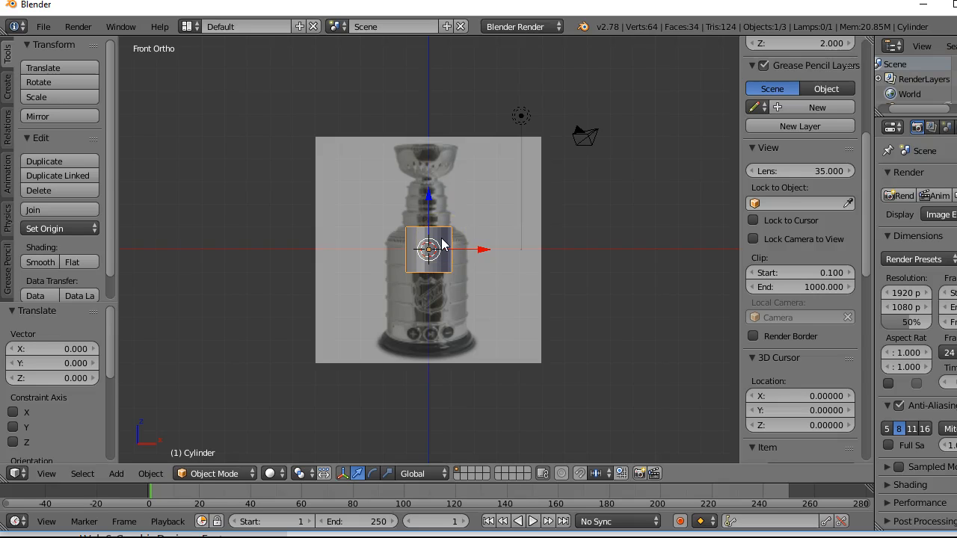
Scale the cylinder along Z by about 4.64 so it spans the full height of the trophy
click(440, 237)
key(s)
key(z)
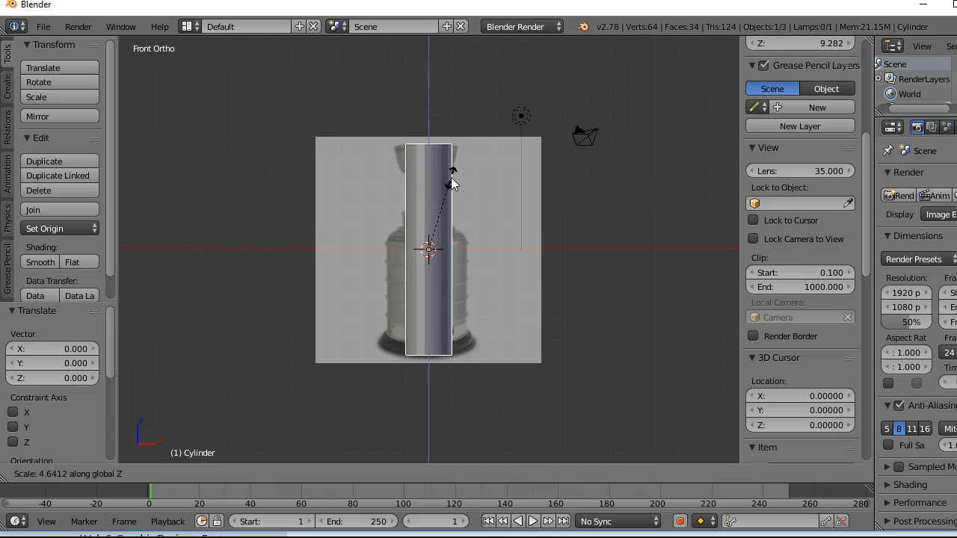
click(453, 182)
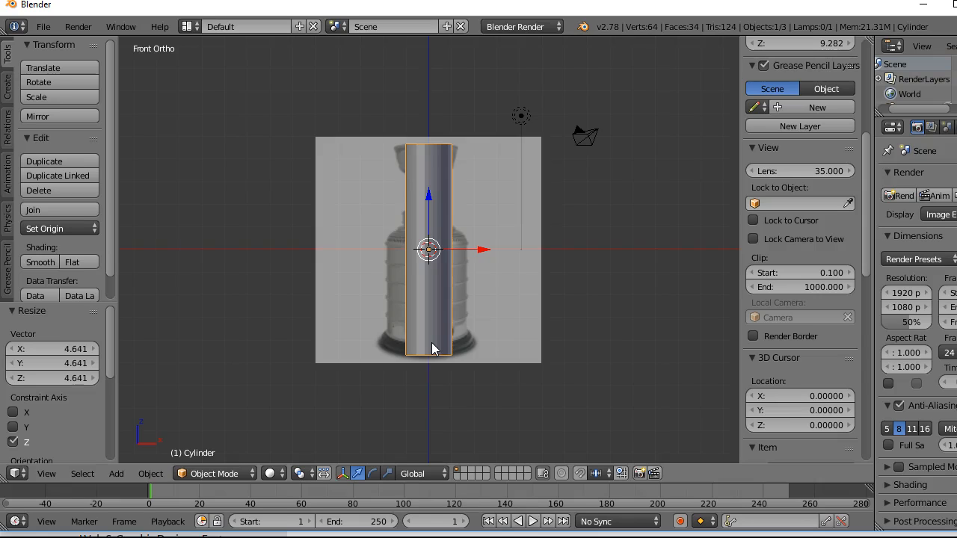
Rotate the cylinder about -88.4° around the global Z axis
key(r)
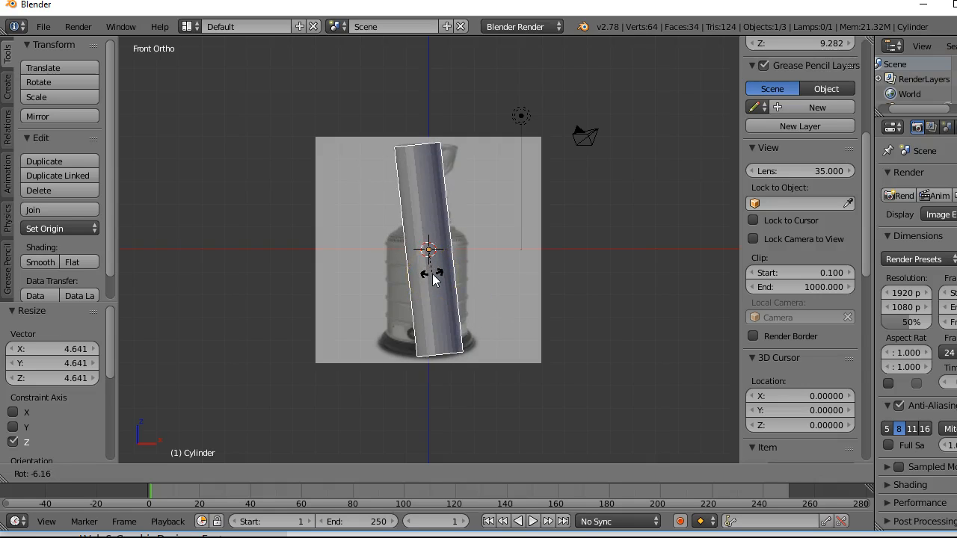
key(z)
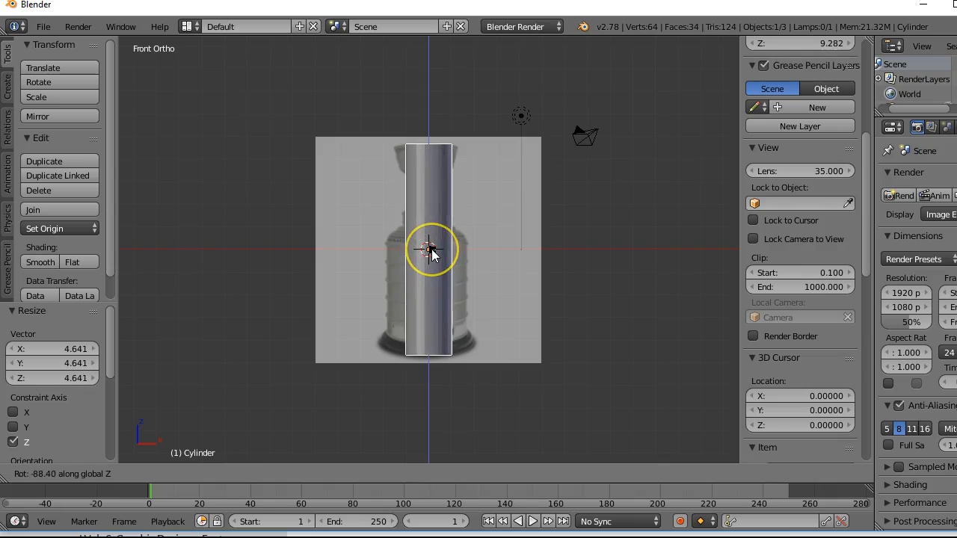
click(431, 253)
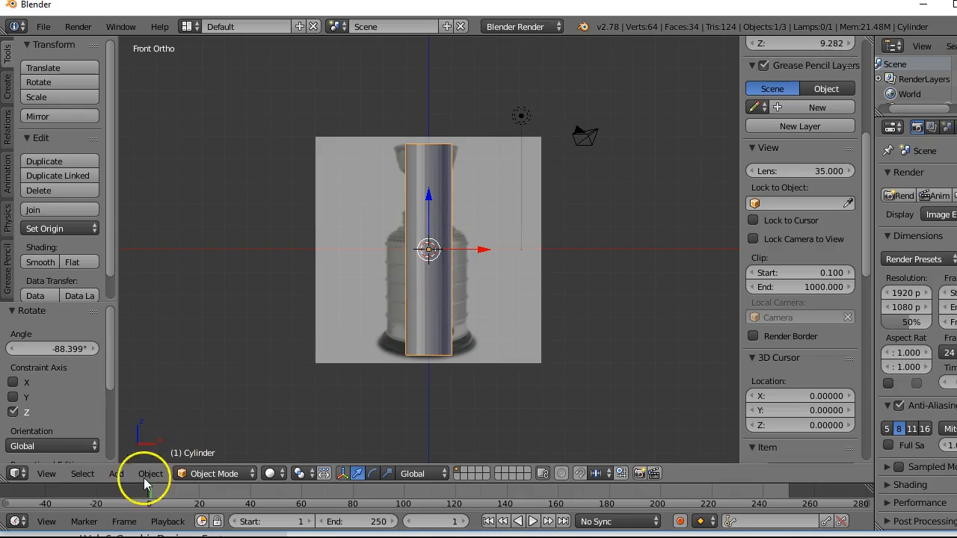
In Edit Mode with nothing selected, cut one edge loop around the cylinder and slide it down to the trophy's black base
click(213, 473)
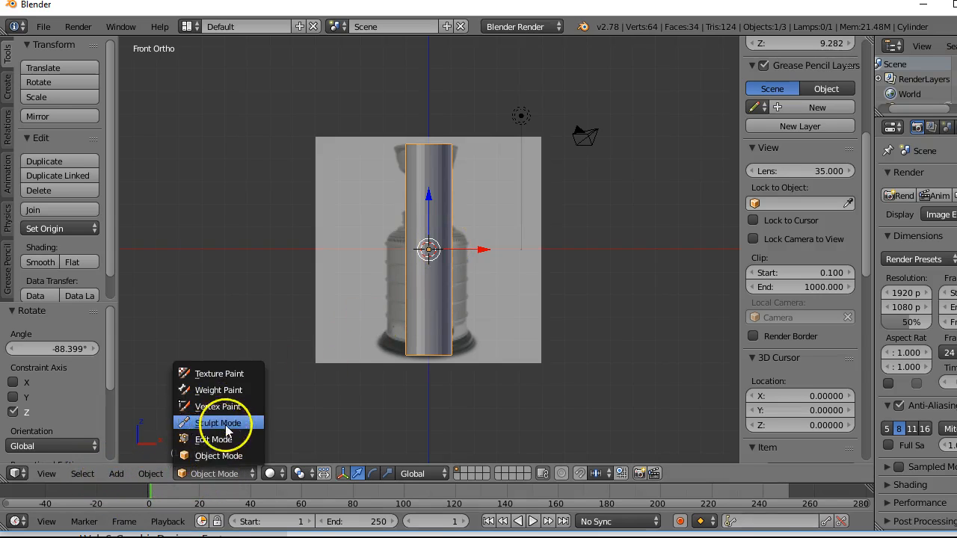
click(224, 440)
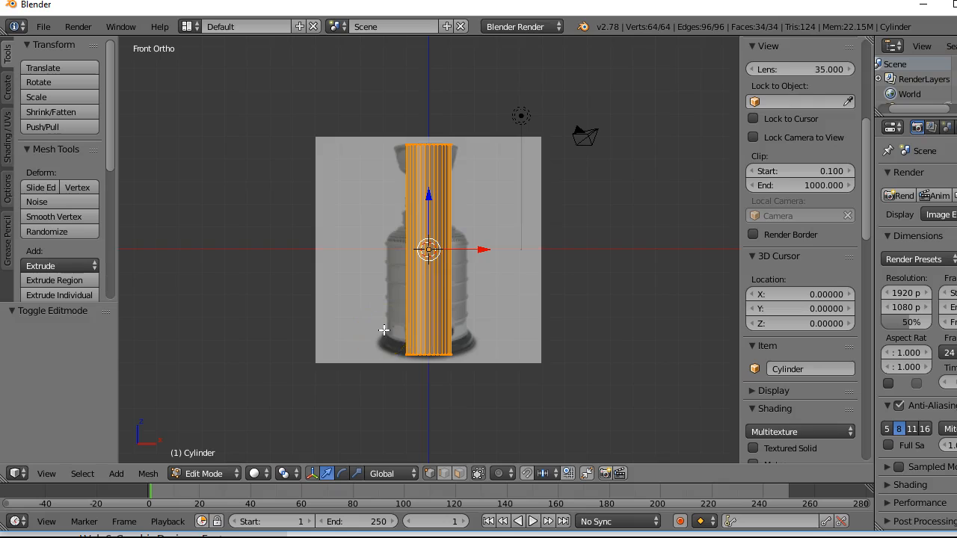
key(a)
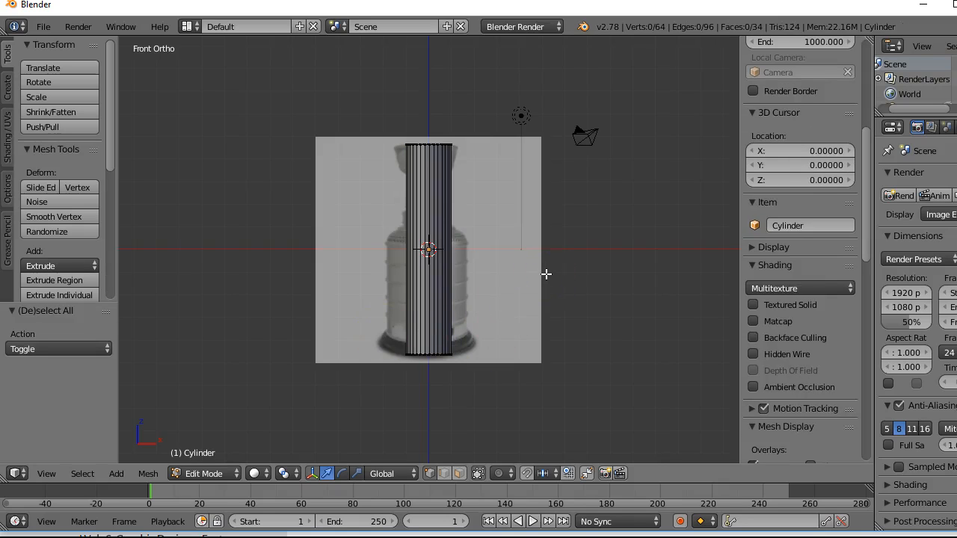
key(ctrl+r)
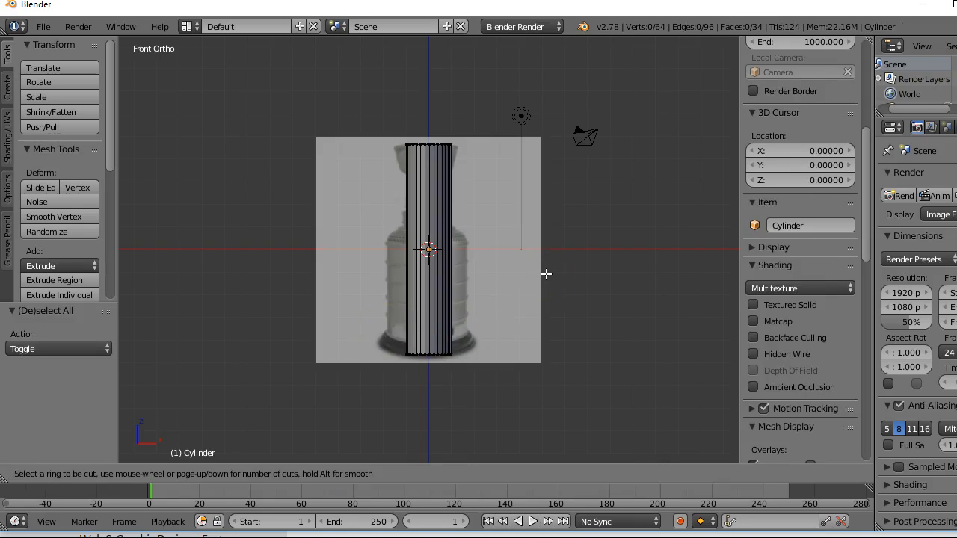
click(440, 237)
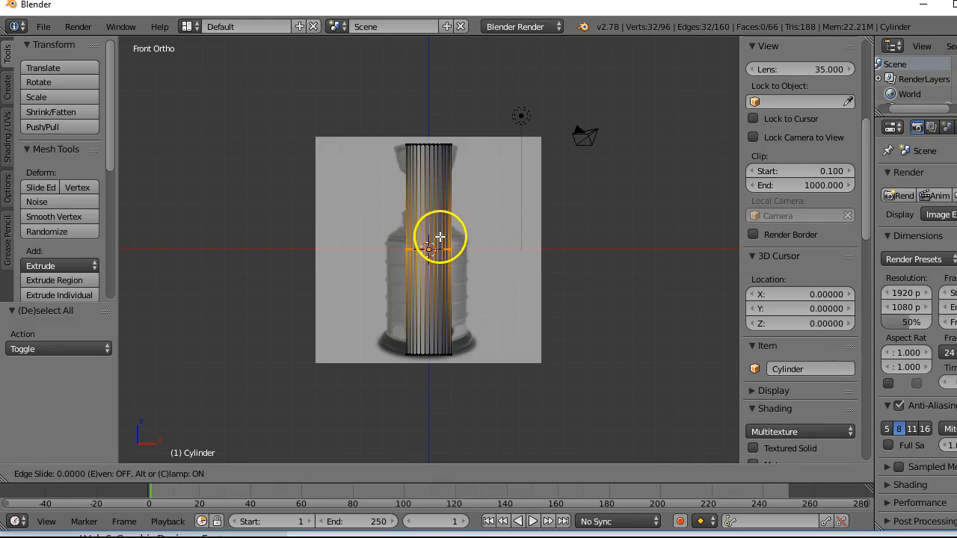
click(444, 329)
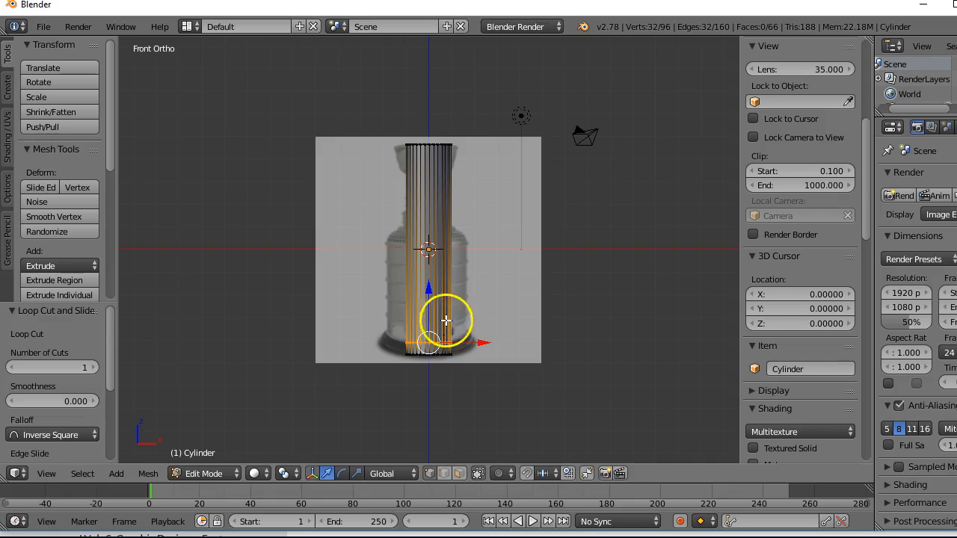
Cut two edge loops around the cylinder, one at the top of the trophy's wide barrel and one at the shoulder just above it
key(ctrl+r)
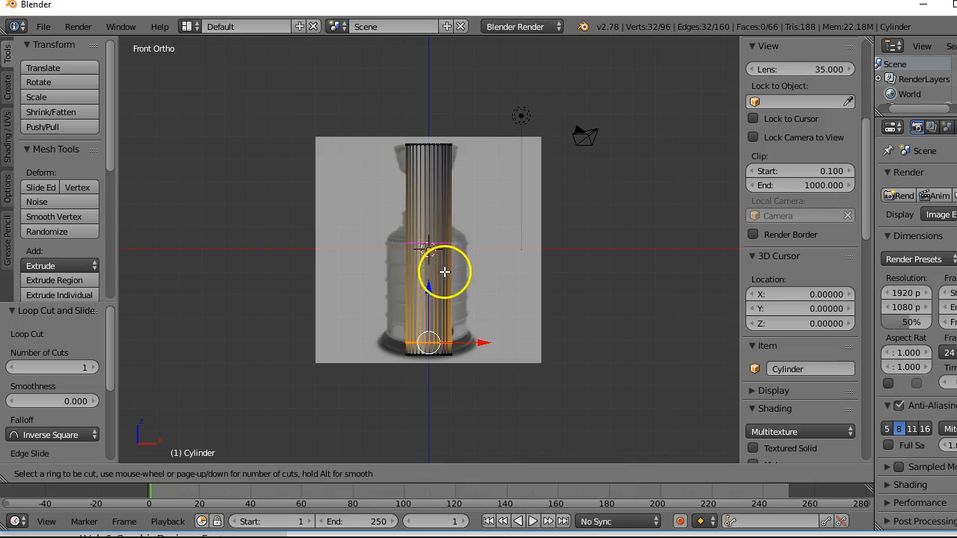
click(441, 244)
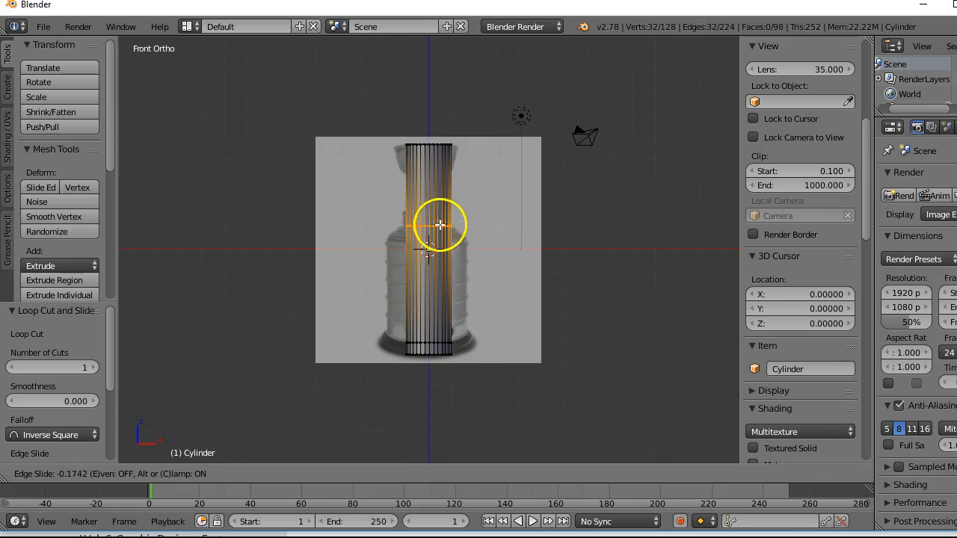
drag(426, 338, 434, 244)
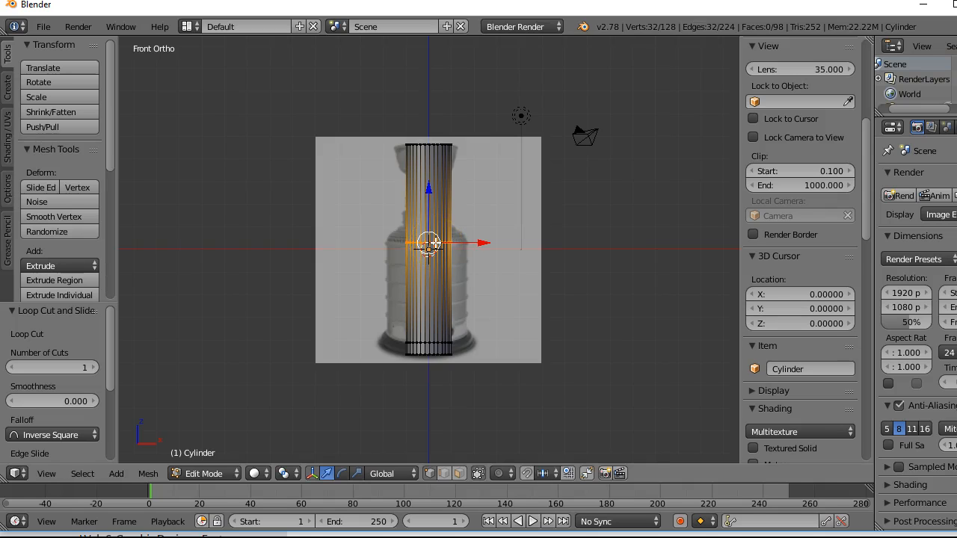
key(ctrl+r)
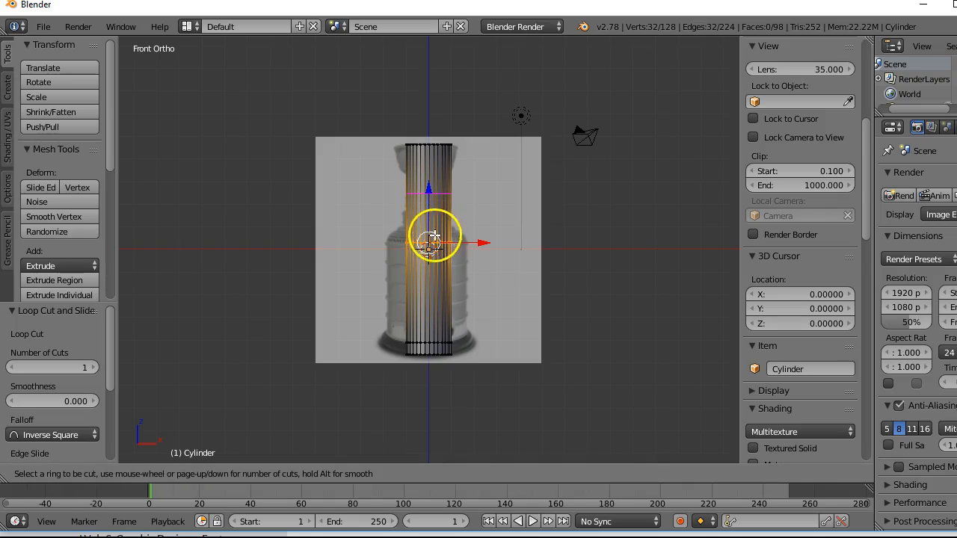
drag(428, 210, 424, 244)
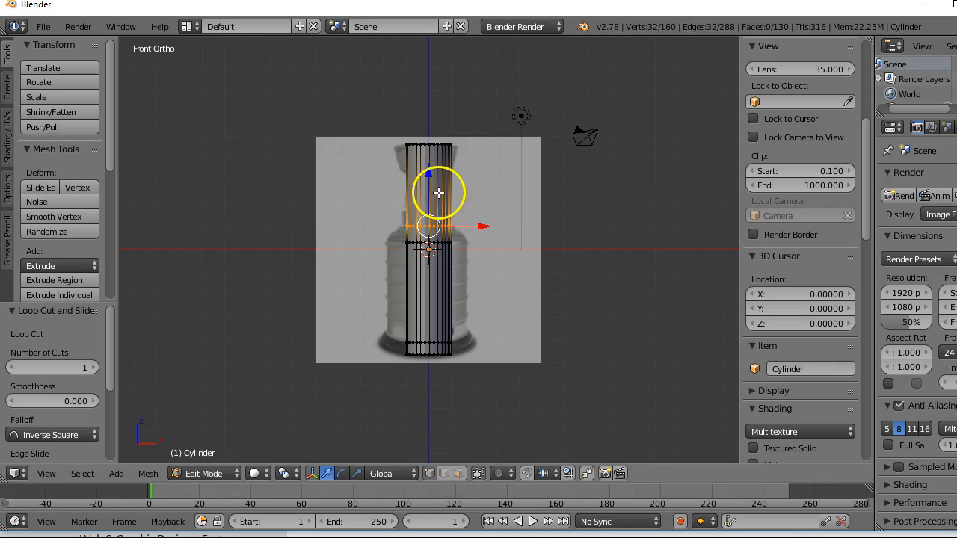
Cut two more edge loops, one on the neck above the shoulder and one near the underside of the trophy's bowl
key(ctrl+r)
drag(426, 217, 427, 224)
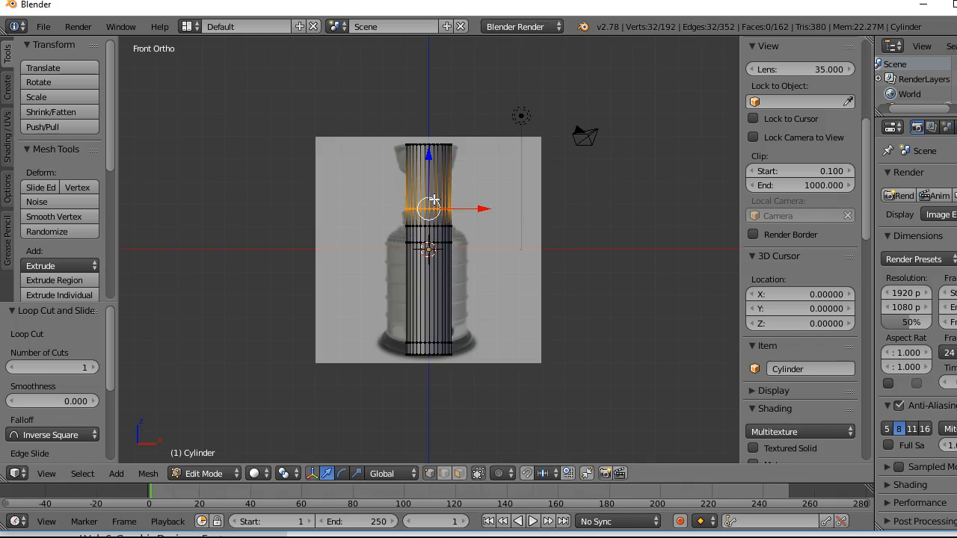
click(429, 178)
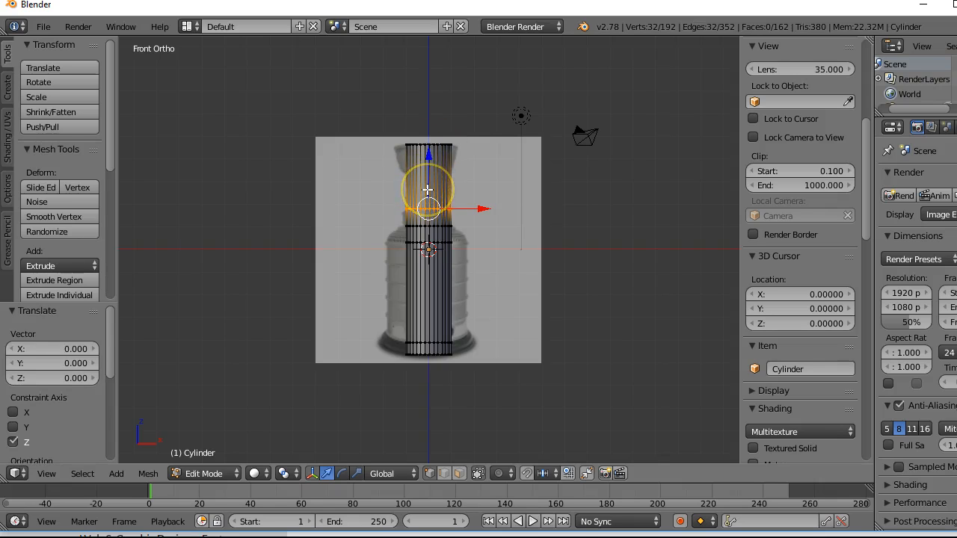
key(ctrl+r)
click(428, 185)
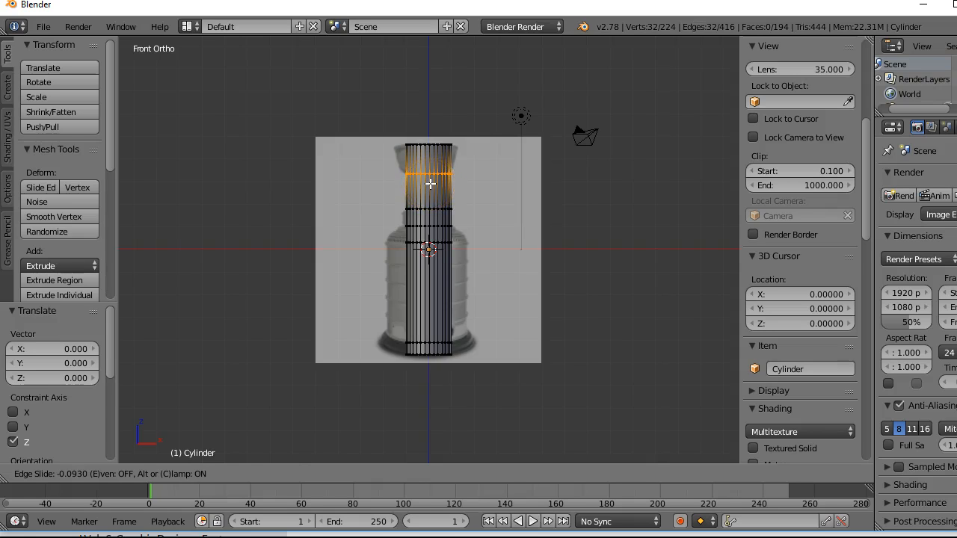
click(430, 183)
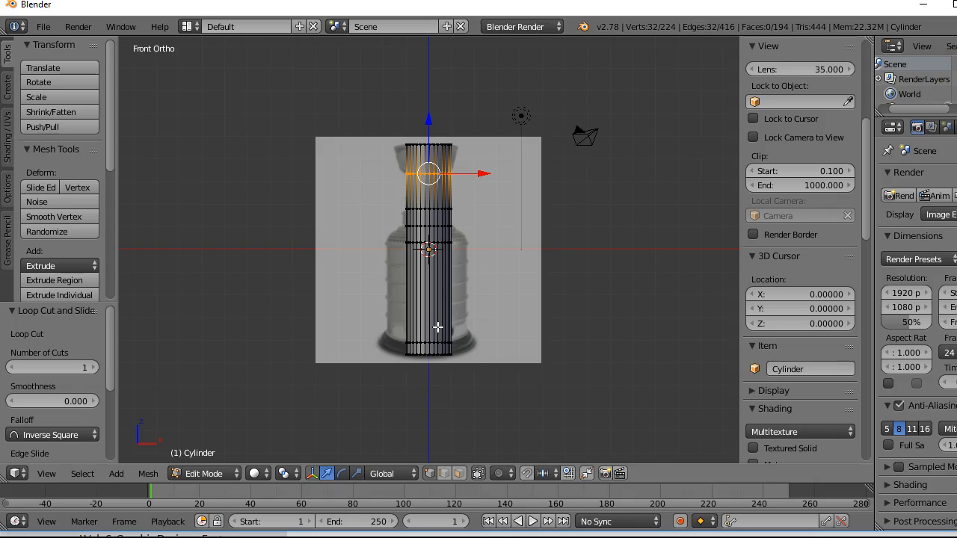
Switch to edge select mode and try to box-select the cylinder's bottom edge ring
click(443, 475)
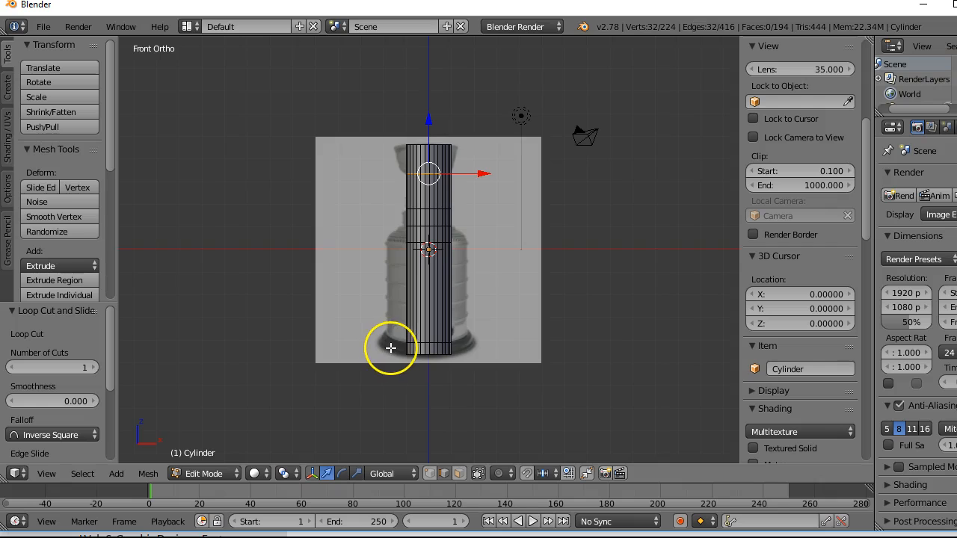
key(b)
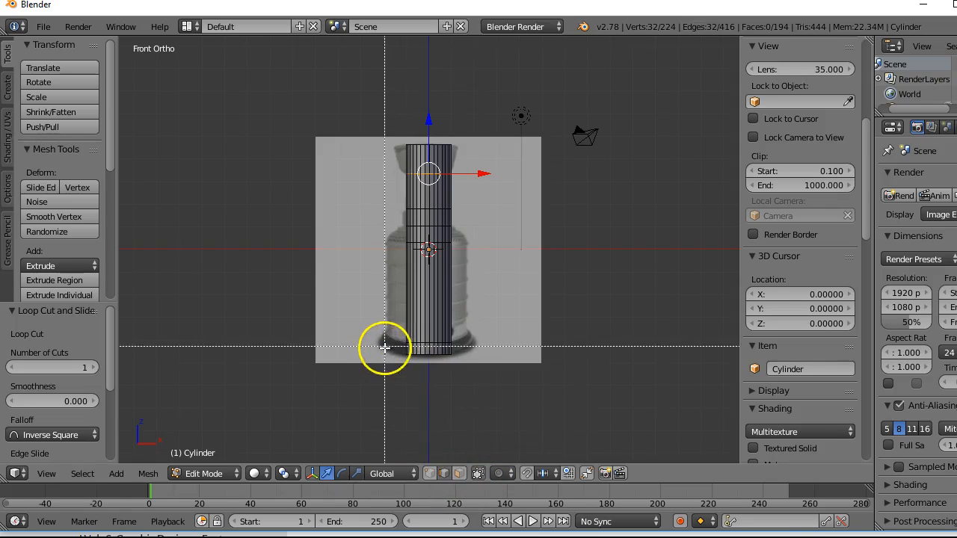
drag(383, 348, 500, 384)
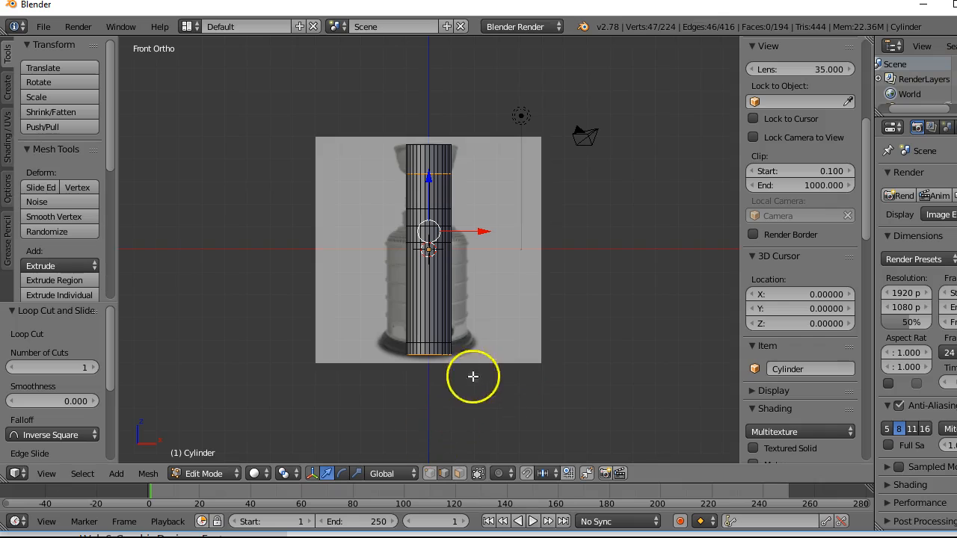
Orbit to the cylinder's underside to check which bottom edges are selected, and return to the front orthographic view
middle_drag(487, 387, 532, 314)
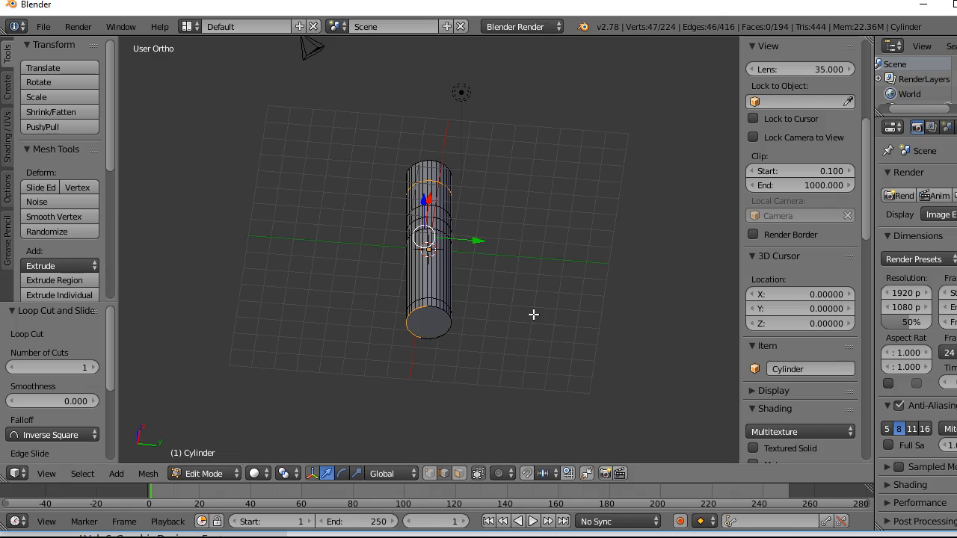
key(KP_1)
key(KP_5)
key(KP_5)
key(KP_5)
key(KP_5)
key(KP_5)
key(KP_5)
key(KP_5)
key(KP_5)
key(KP_5)
key(KP_5)
key(KP_5)
key(KP_5)
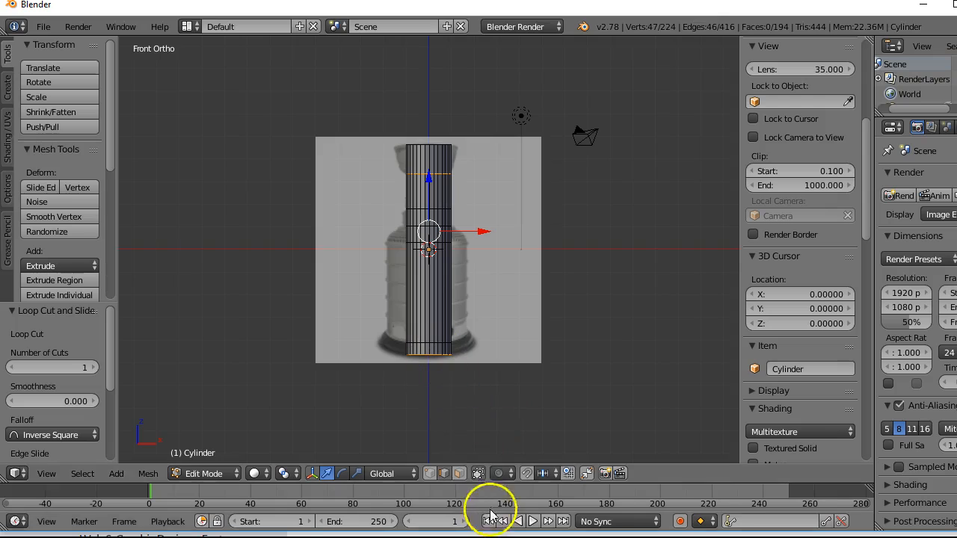
Turn off limiting selection to visible geometry, box-select only the bottom ring, and scale it 2.347 along X to the black base's width
click(475, 471)
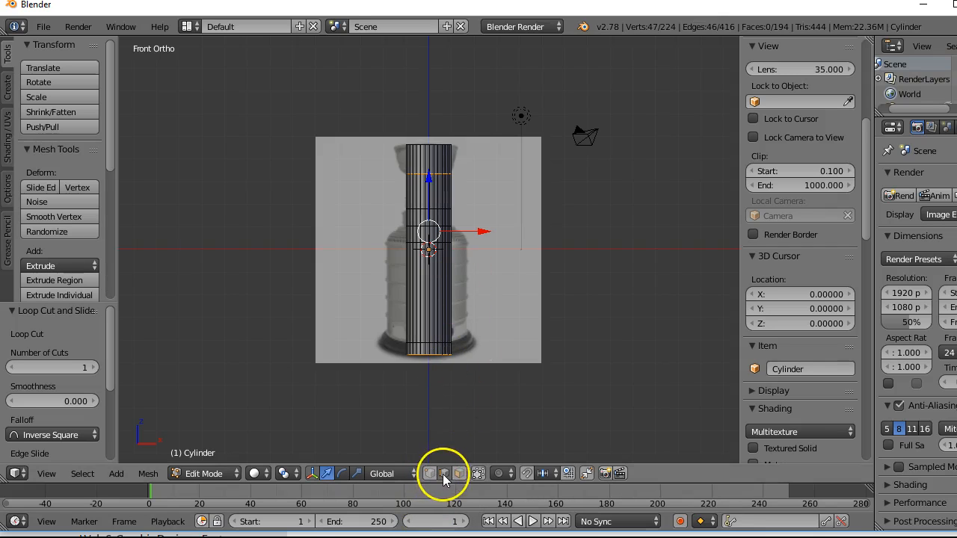
key(b)
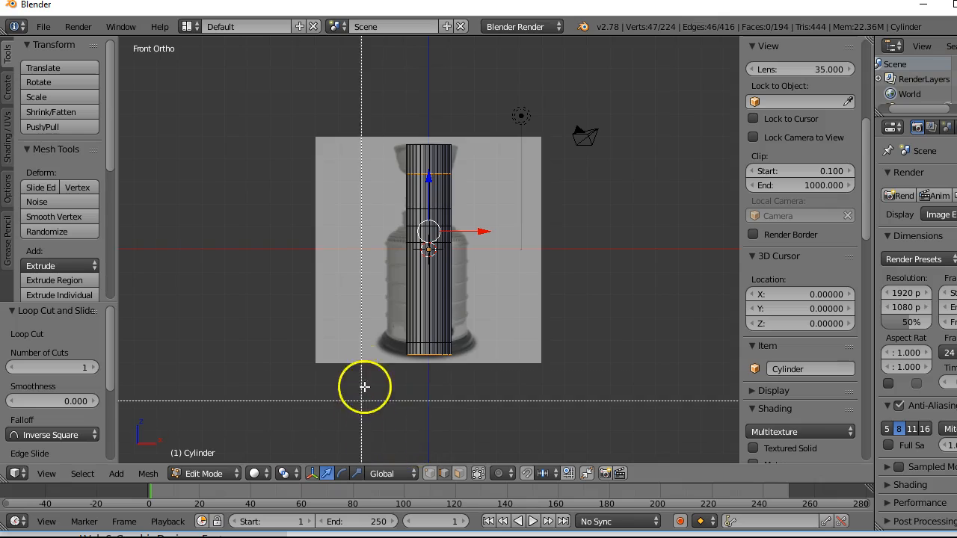
drag(374, 348, 495, 367)
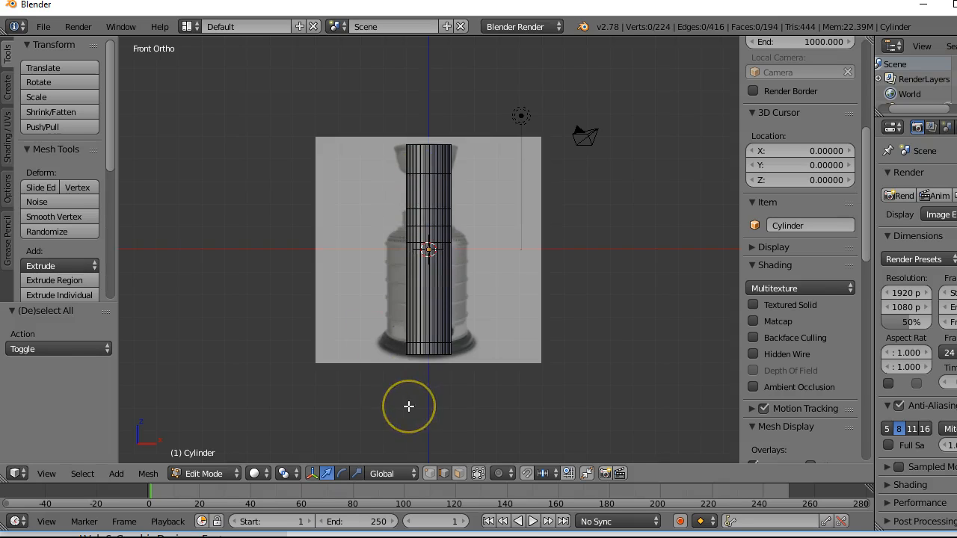
key(b)
drag(390, 348, 505, 377)
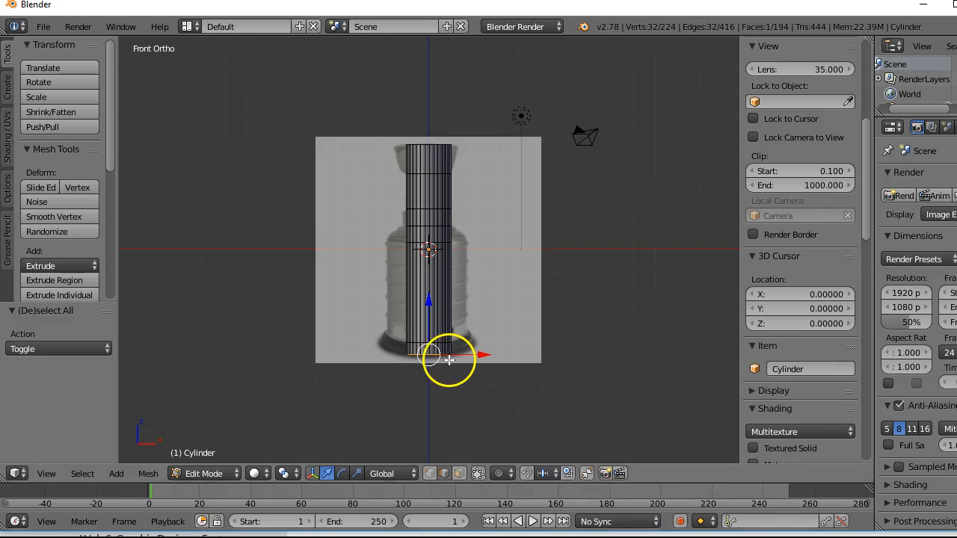
key(s)
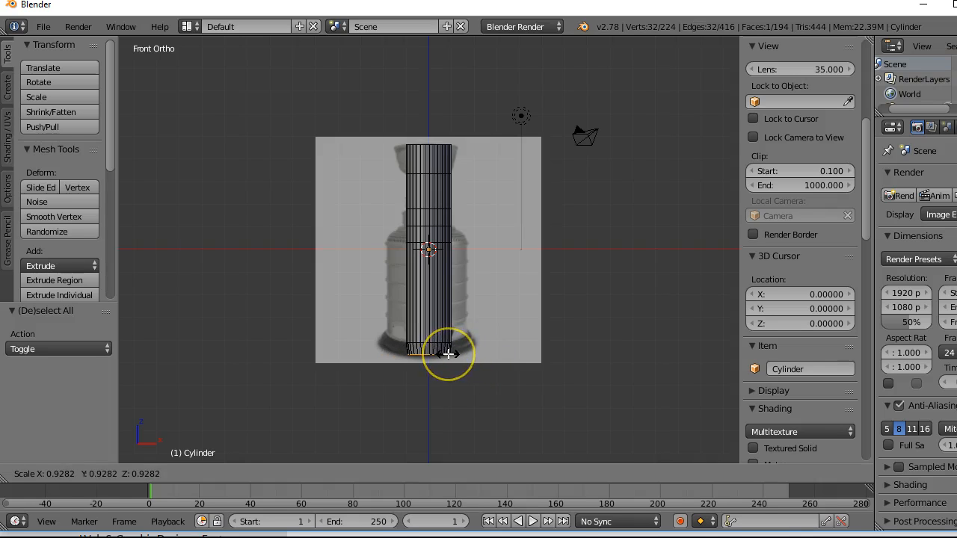
key(x)
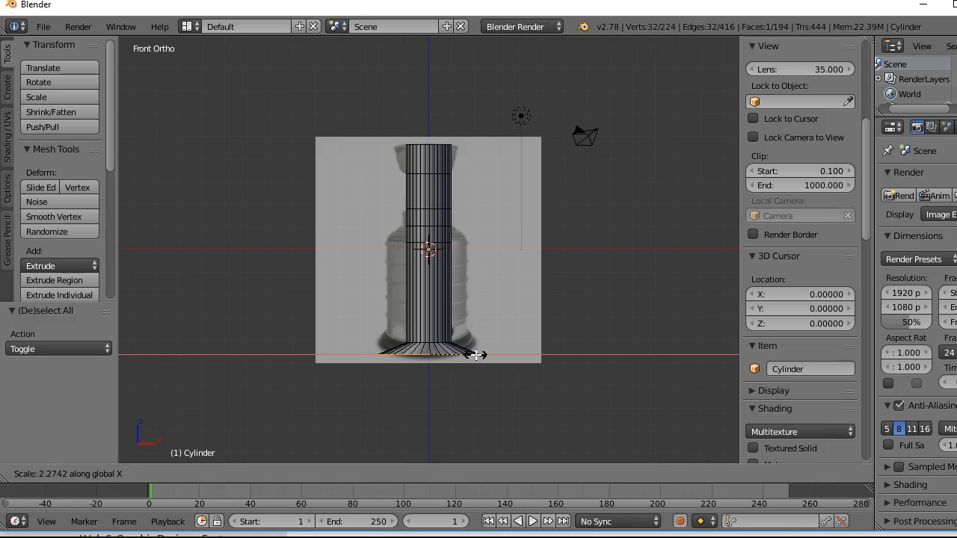
click(478, 354)
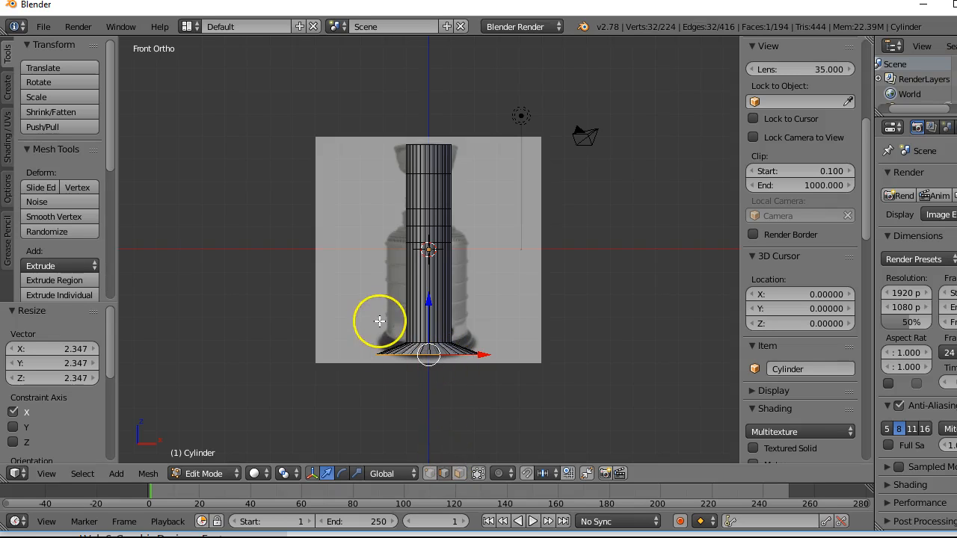
Select only the edge loop at the top of the black base and scale it uniformly by 2.030
key(a)
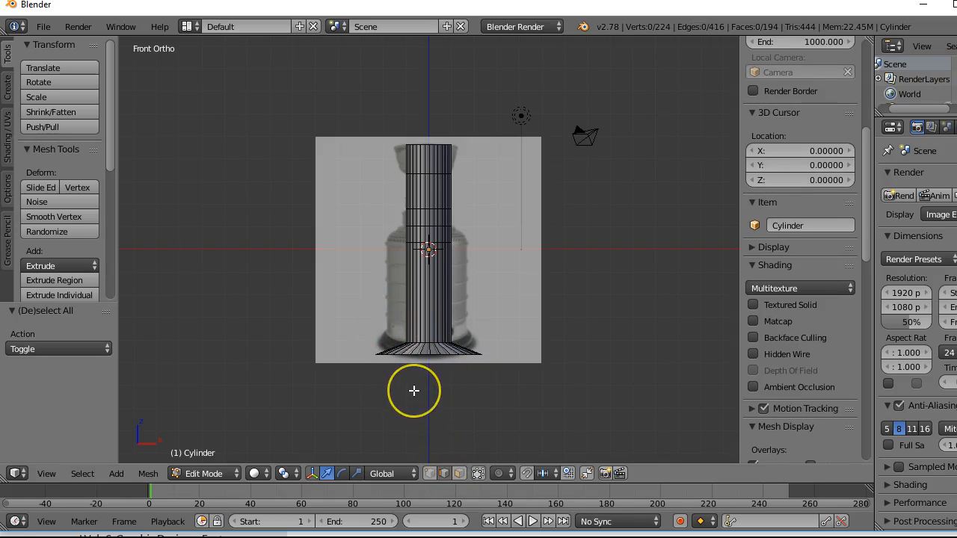
key(b)
drag(384, 333, 465, 349)
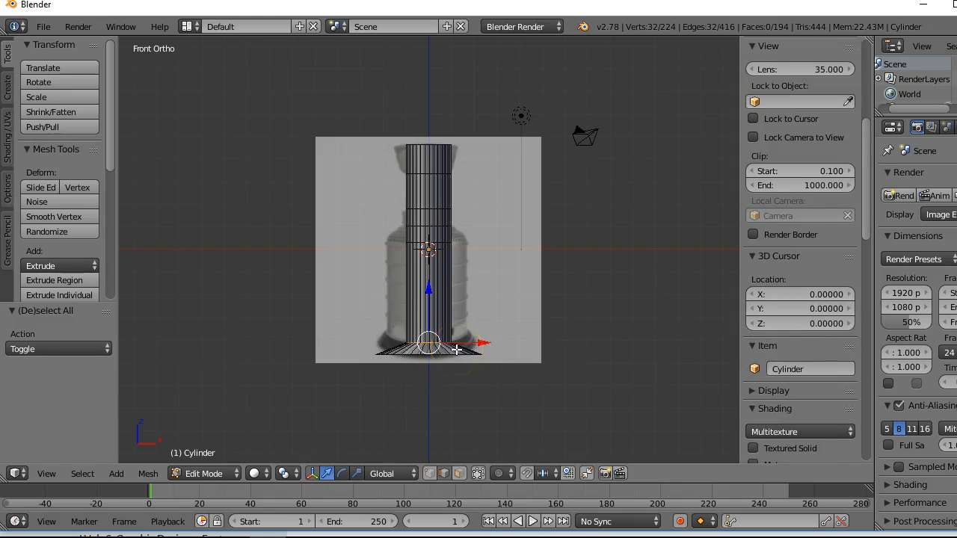
key(s)
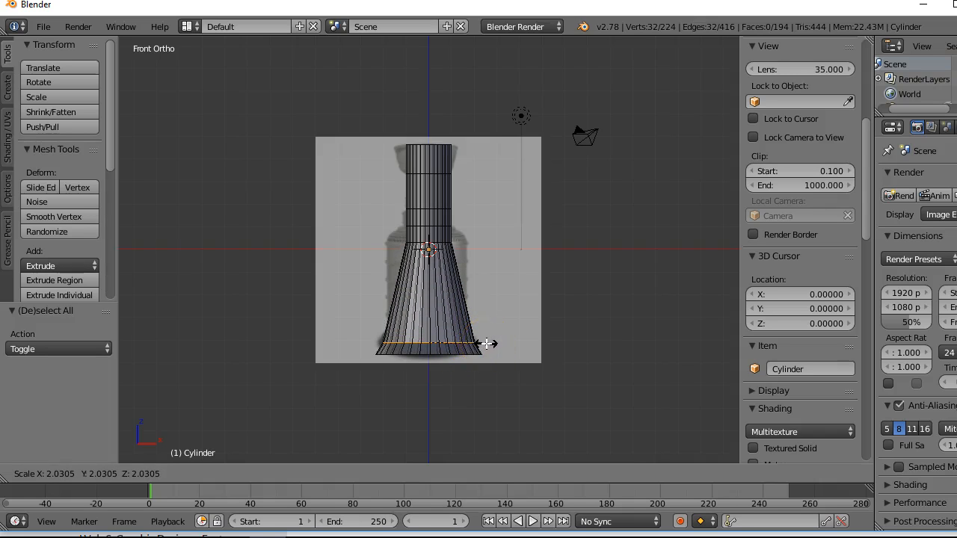
click(487, 343)
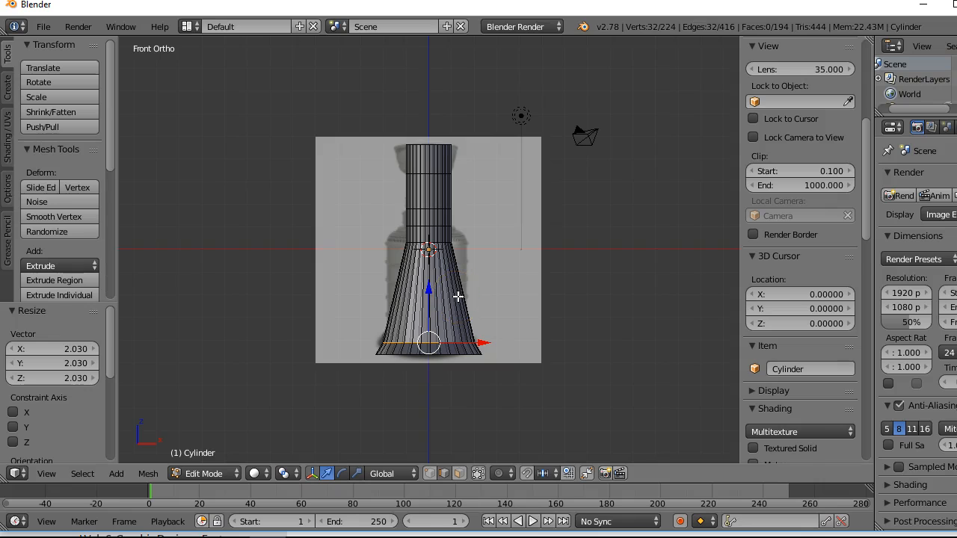
Select only the edge loop at the top of the wide barrel and scale it uniformly outward to match the barrel's width
key(a)
key(b)
drag(386, 234, 488, 251)
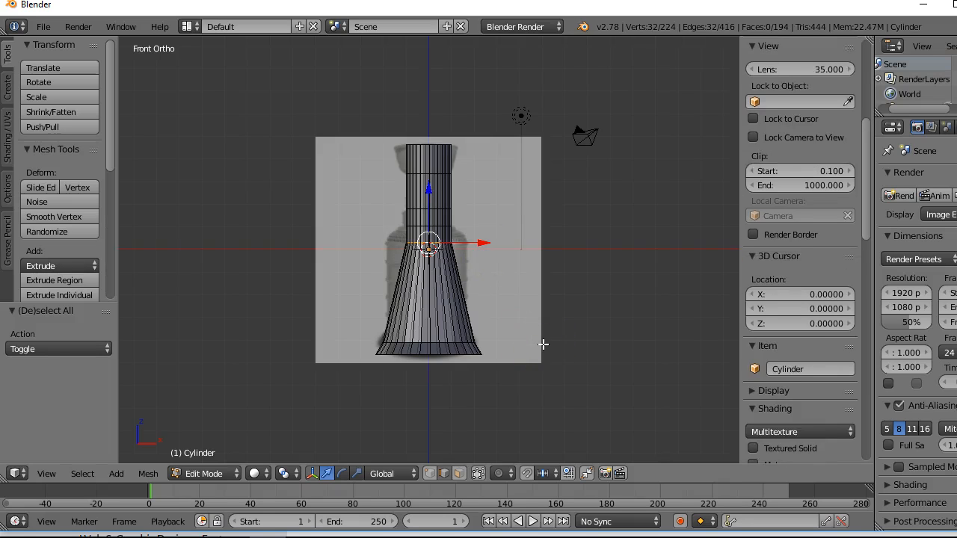
key(s)
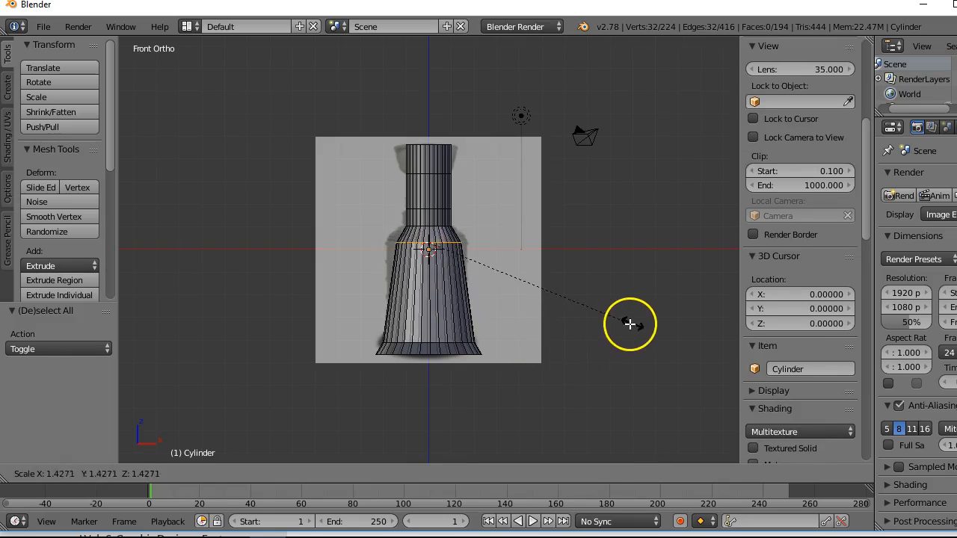
click(704, 318)
Select only the shoulder edge loop just above the barrel and scale it uniformly by 1.195
key(a)
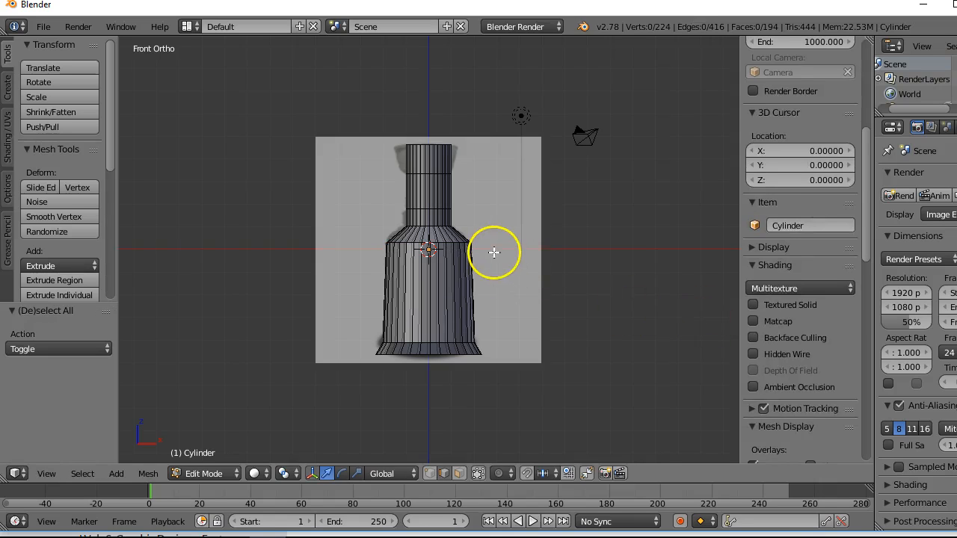
key(b)
drag(389, 220, 467, 234)
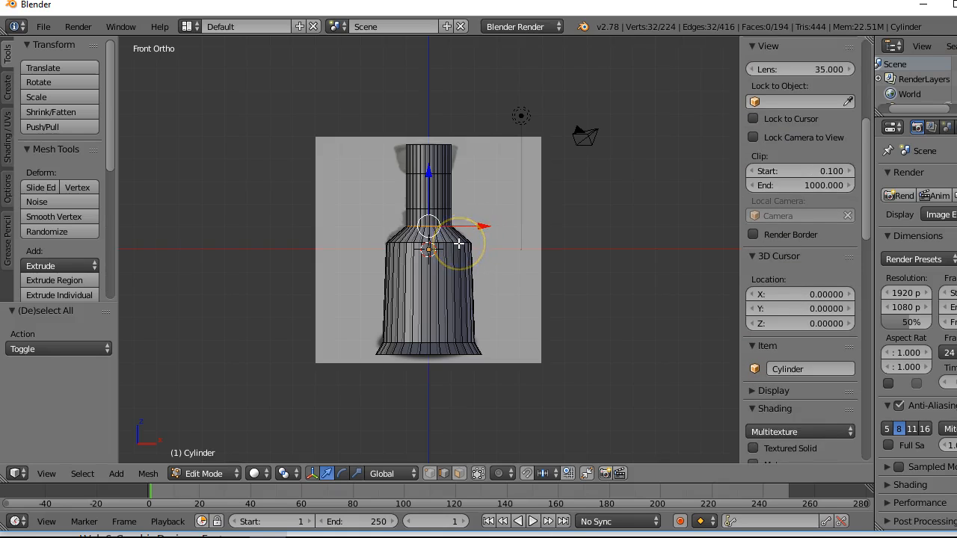
key(s)
click(466, 241)
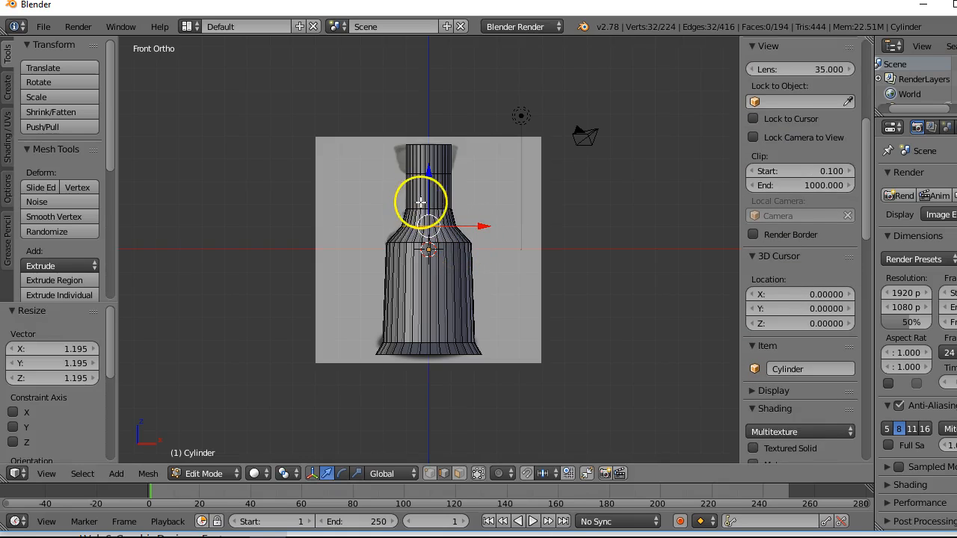
Select only the edge loop just above the shoulder, scale it uniformly by 1.087, and move it 0.033 along Z
key(a)
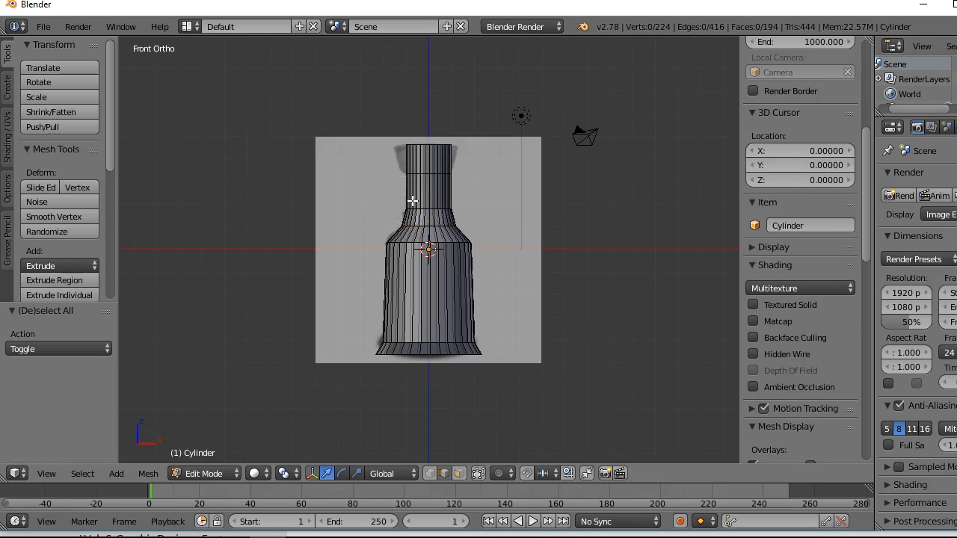
key(b)
drag(388, 199, 472, 218)
key(s)
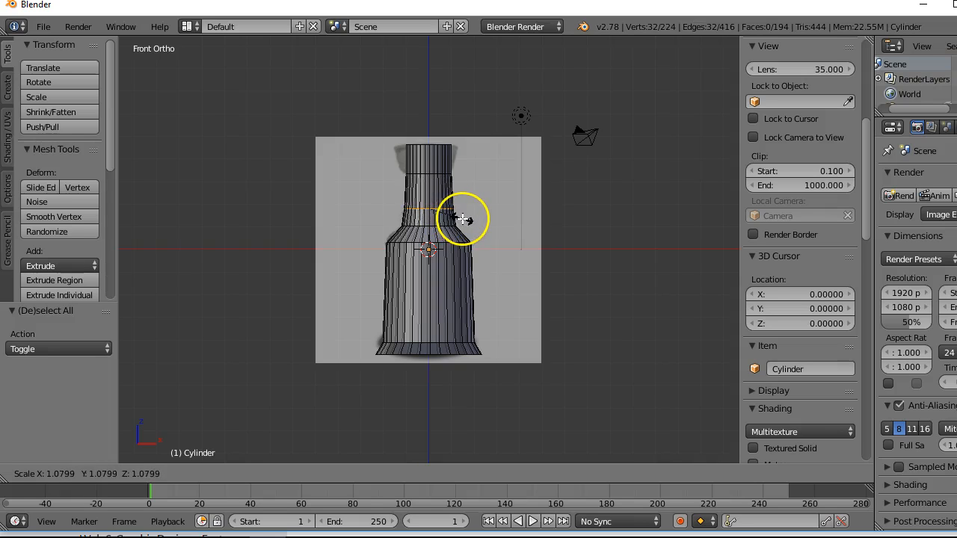
click(463, 219)
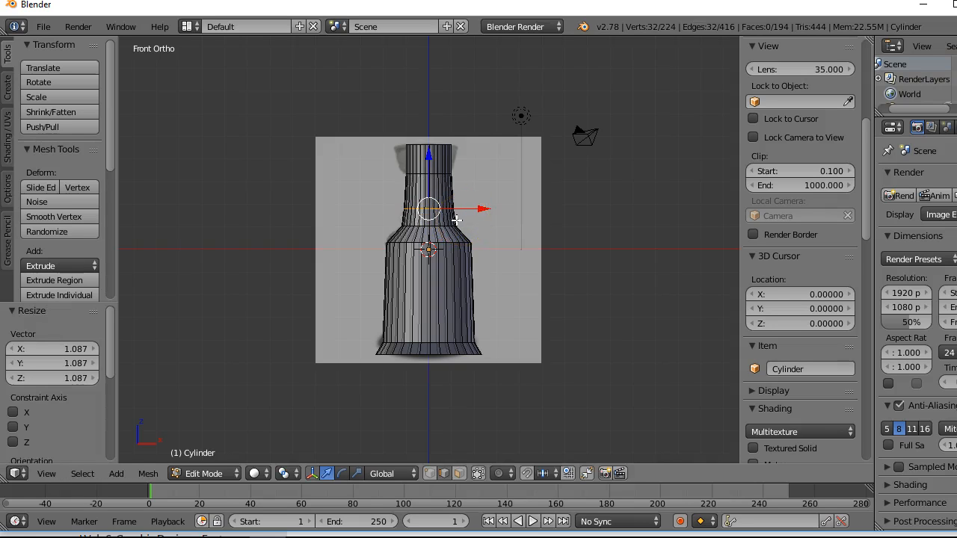
key(g)
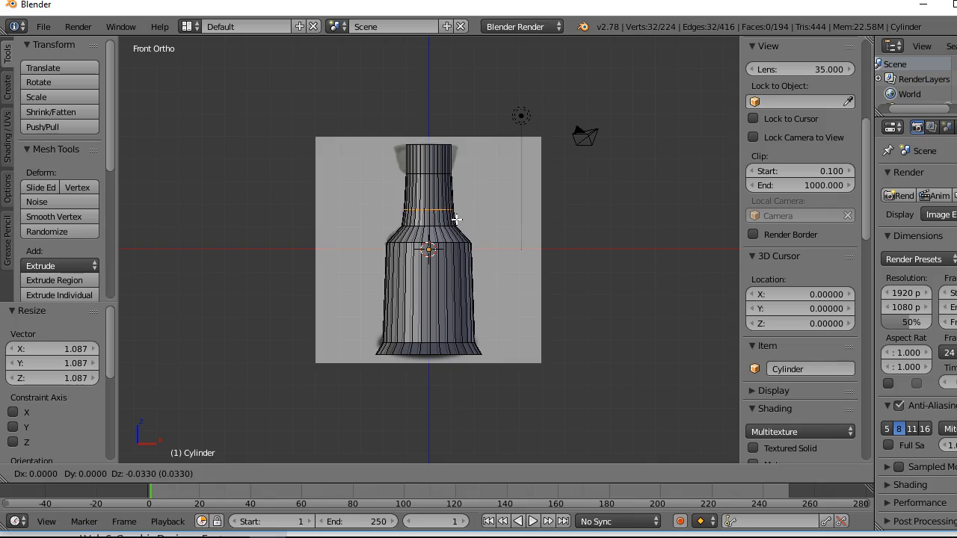
key(z)
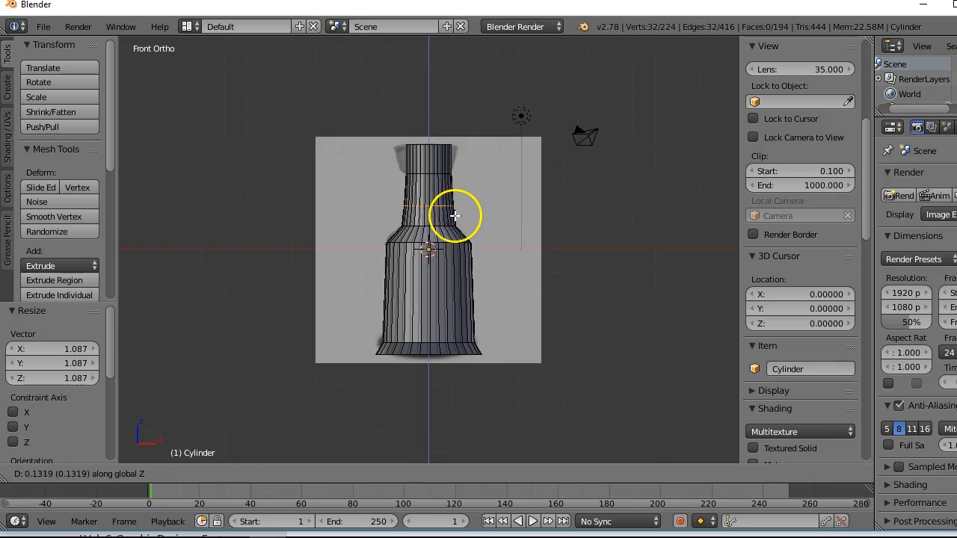
click(456, 219)
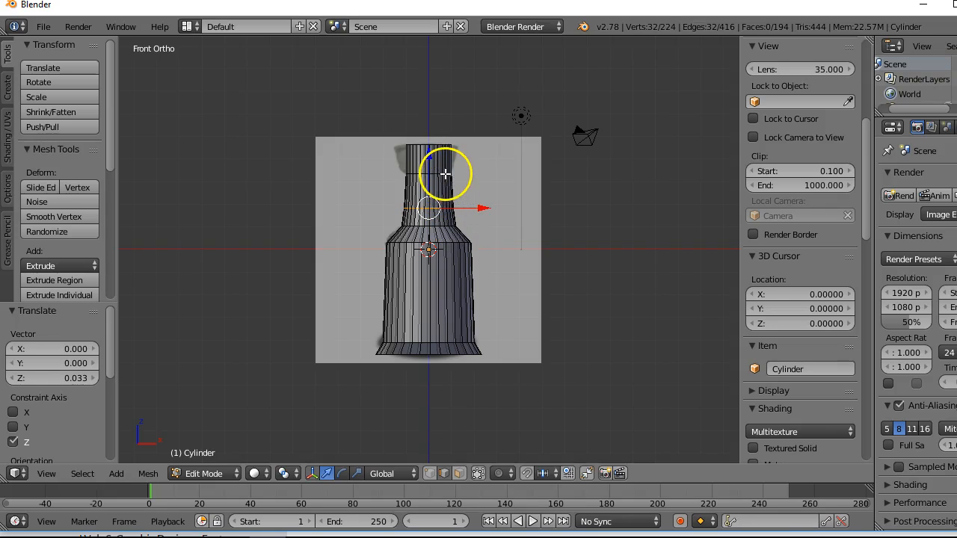
Select only the edge loop at the neck below the bowl, scale it uniformly by 0.592, and move it -0.231 along Z
key(a)
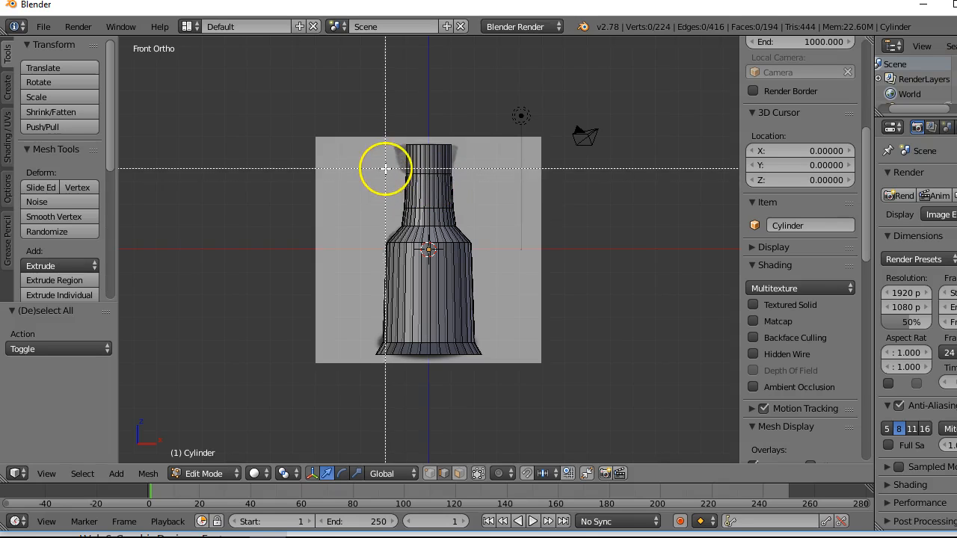
drag(386, 163, 484, 185)
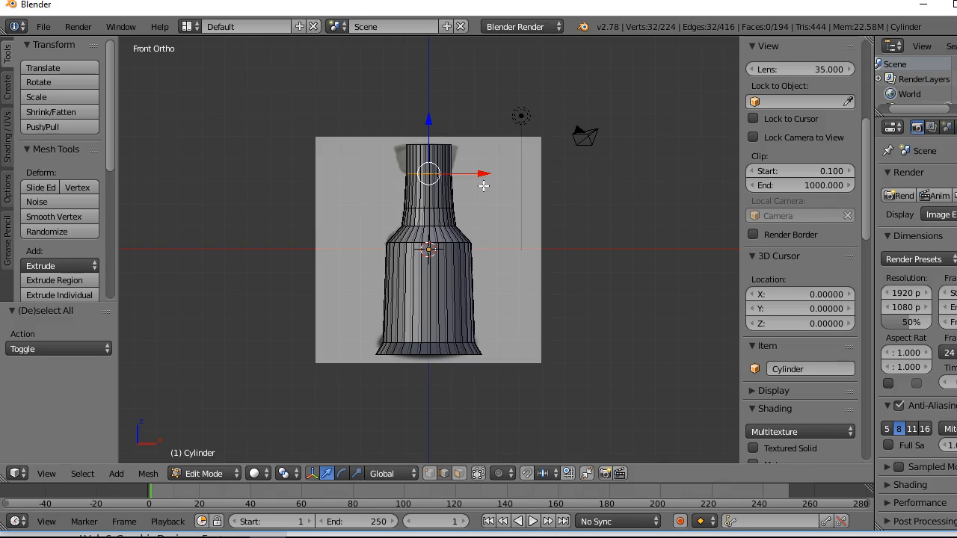
key(s)
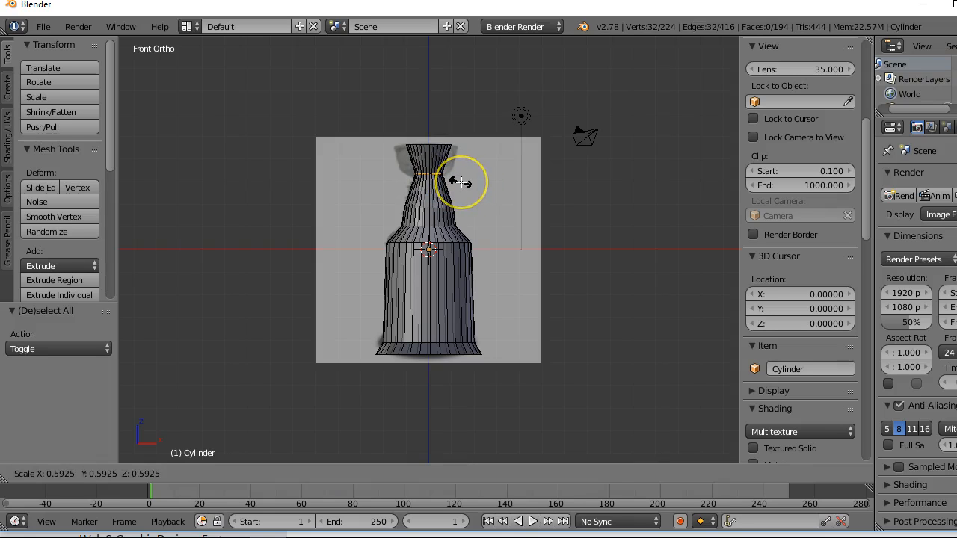
click(461, 181)
key(g)
key(z)
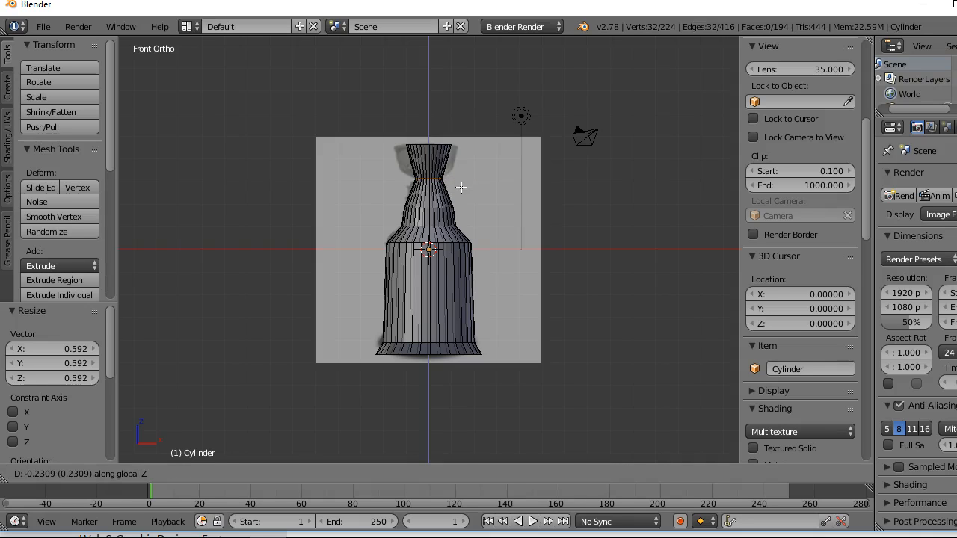
click(461, 186)
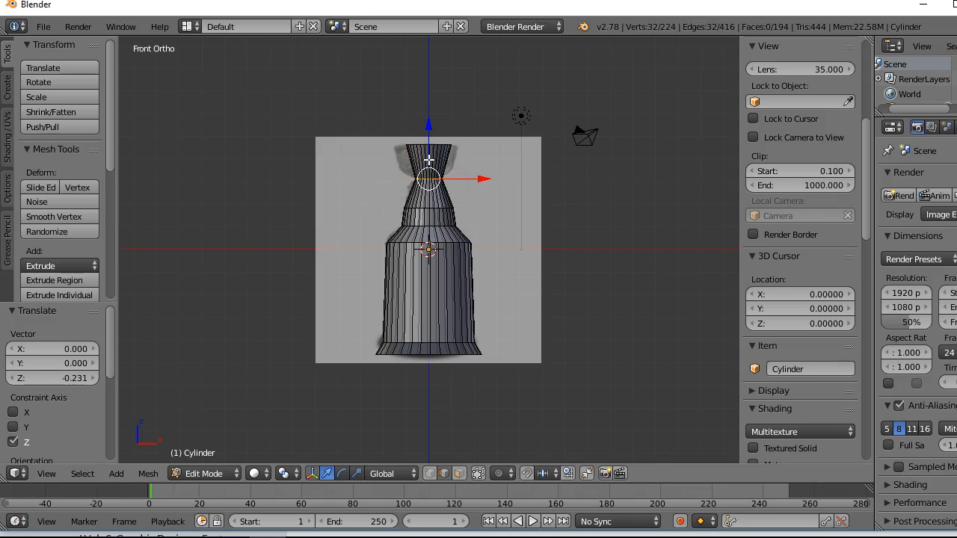
Add one loop cut low in the bowl section and scale the new loop uniformly by 1.939
key(ctrl+r)
click(430, 161)
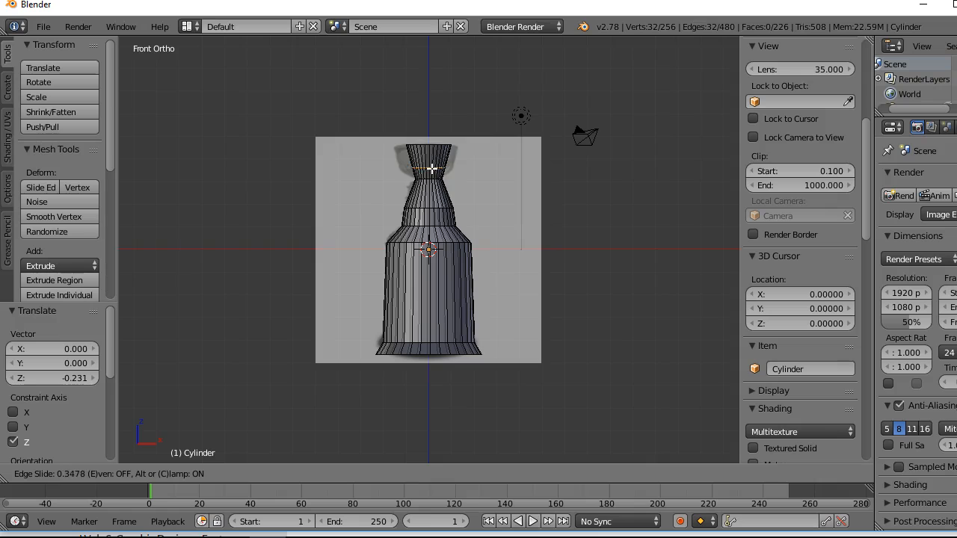
click(432, 170)
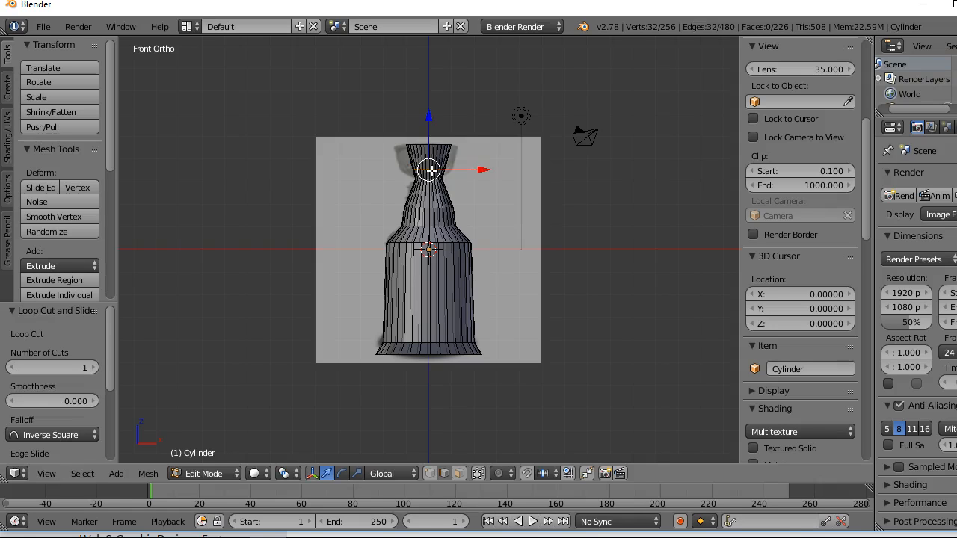
key(s)
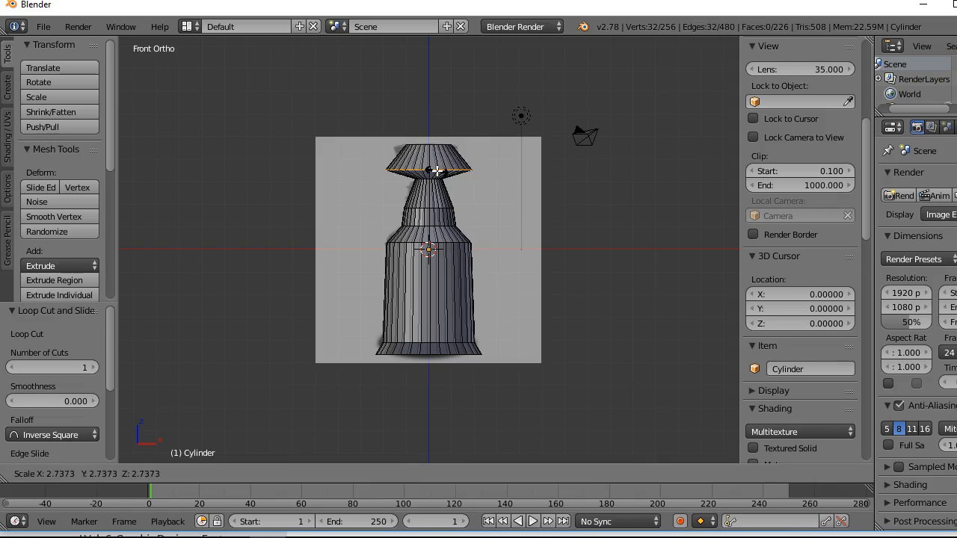
click(434, 170)
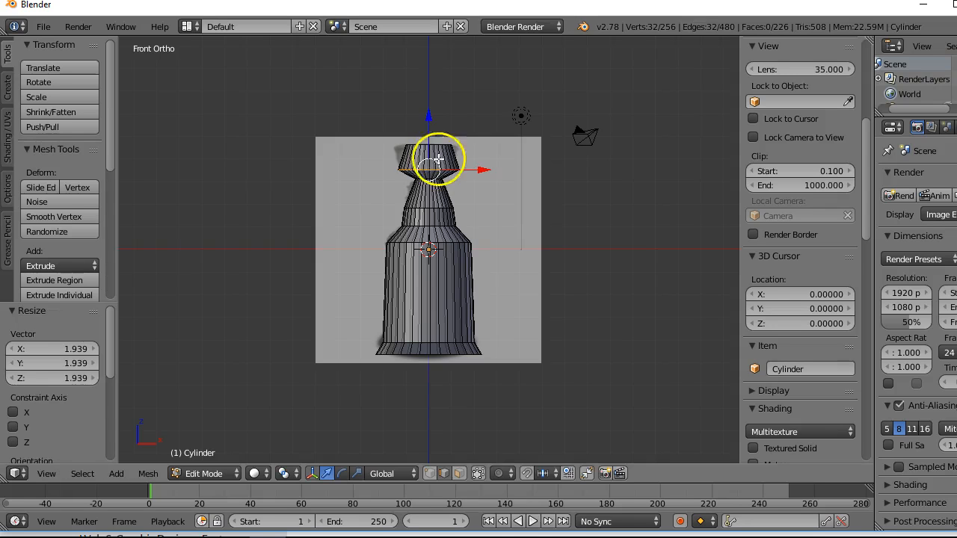
Select only the top rim ring of the bowl and scale it uniformly by 1.566
key(a)
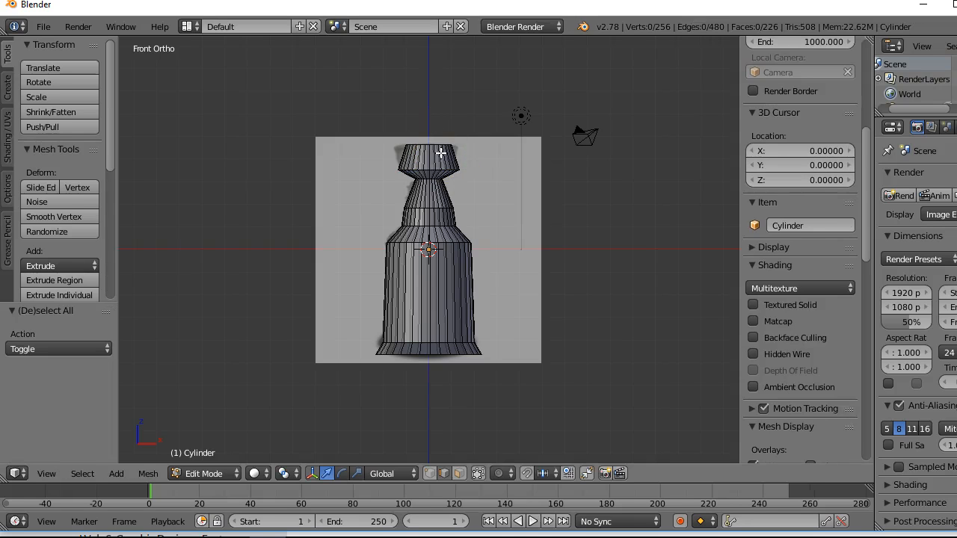
key(b)
drag(393, 138, 465, 152)
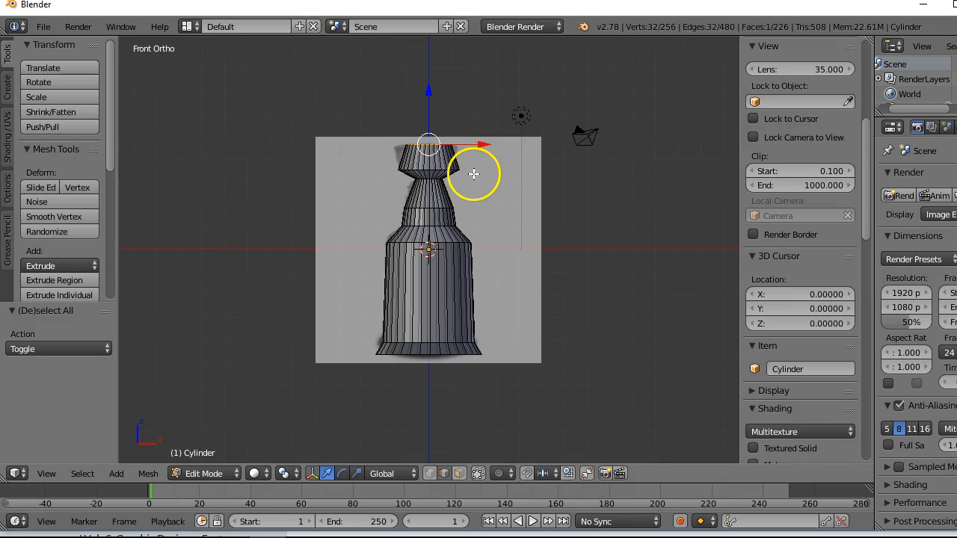
key(s)
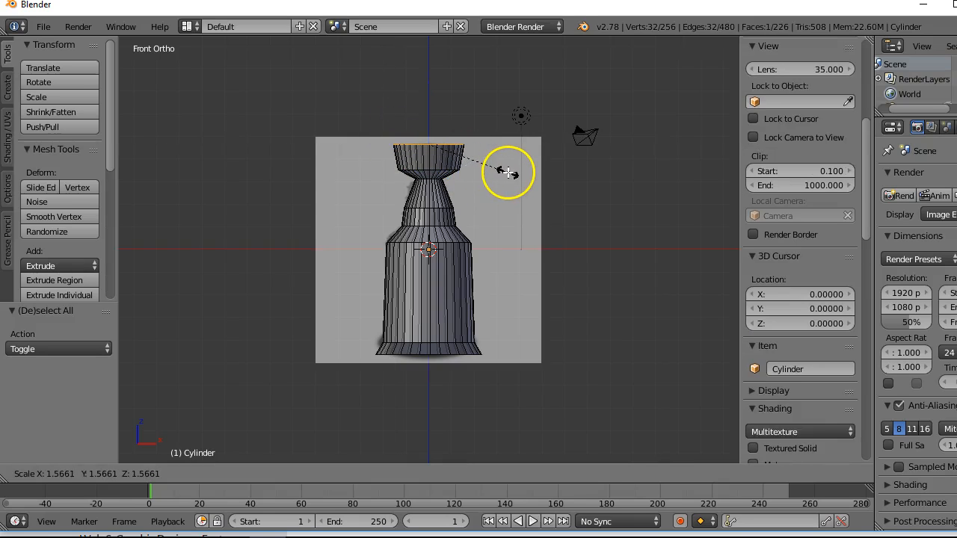
click(507, 173)
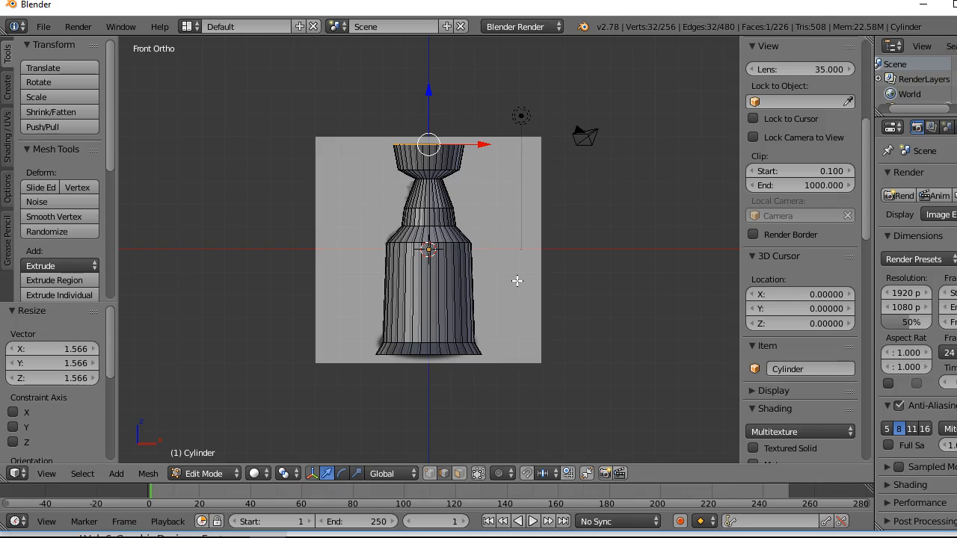
Select only the bottom ring of the black base and scale it by 1.929 along Y to round it out
middle_drag(516, 280, 498, 303)
key(KP_4)
key(KP_1)
scroll(489, 318, down, 1)
scroll(489, 318, up, 1)
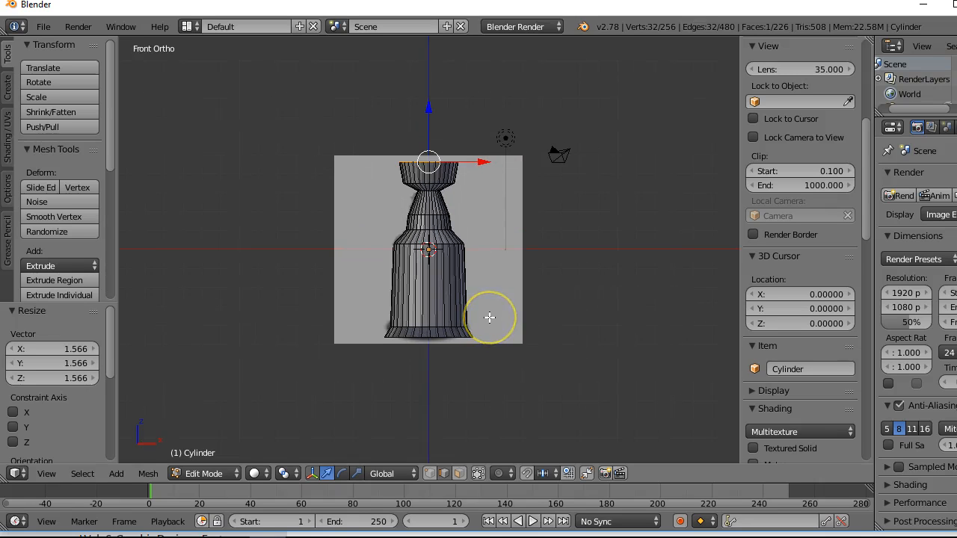
right_click(433, 337)
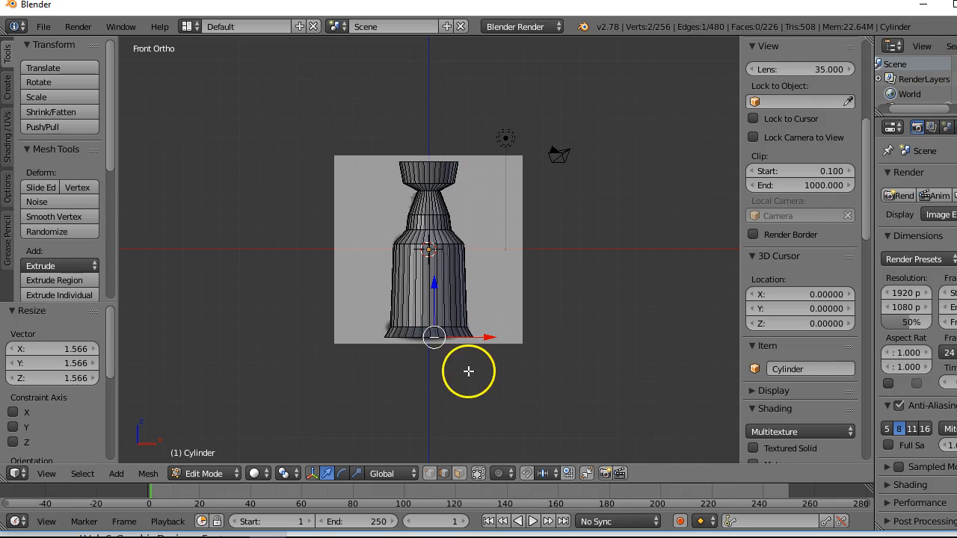
key(b)
drag(375, 331, 513, 353)
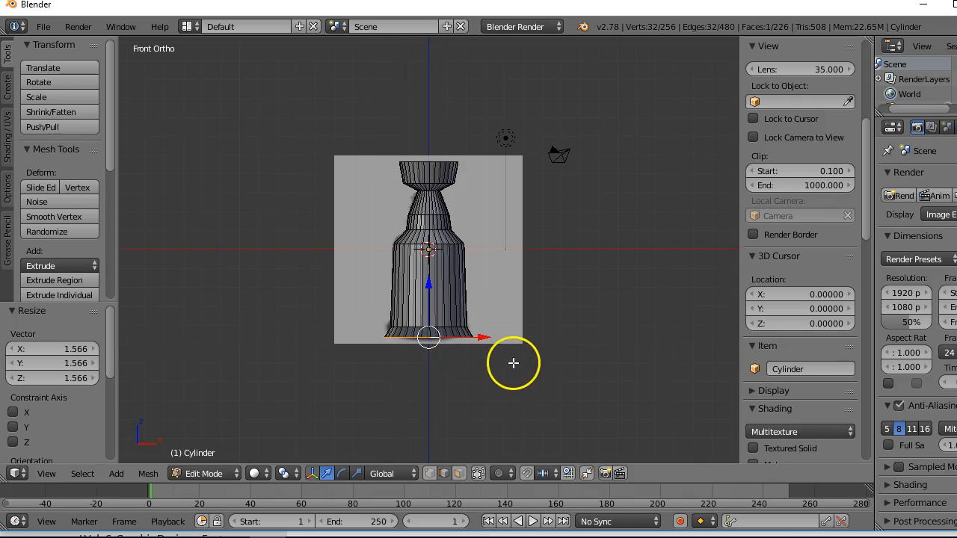
middle_drag(515, 370, 528, 231)
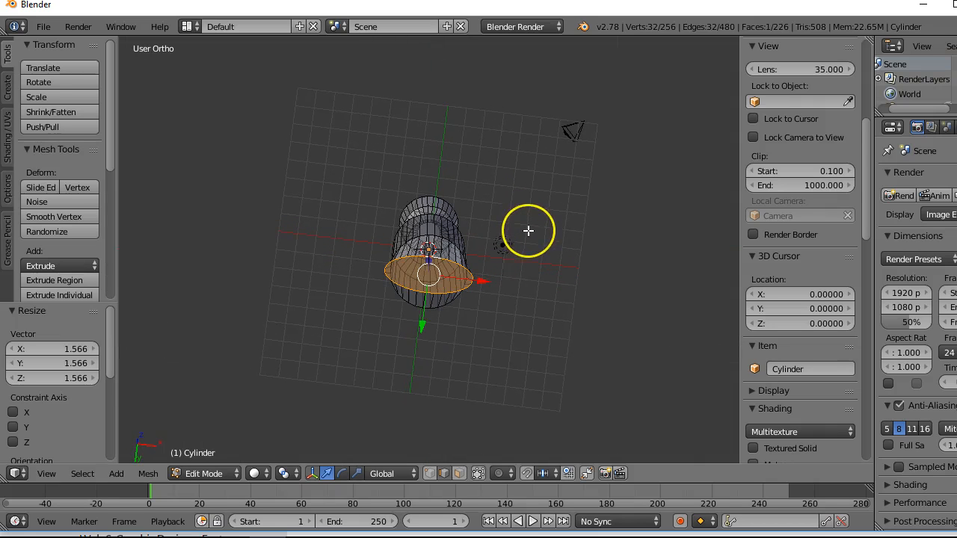
key(s)
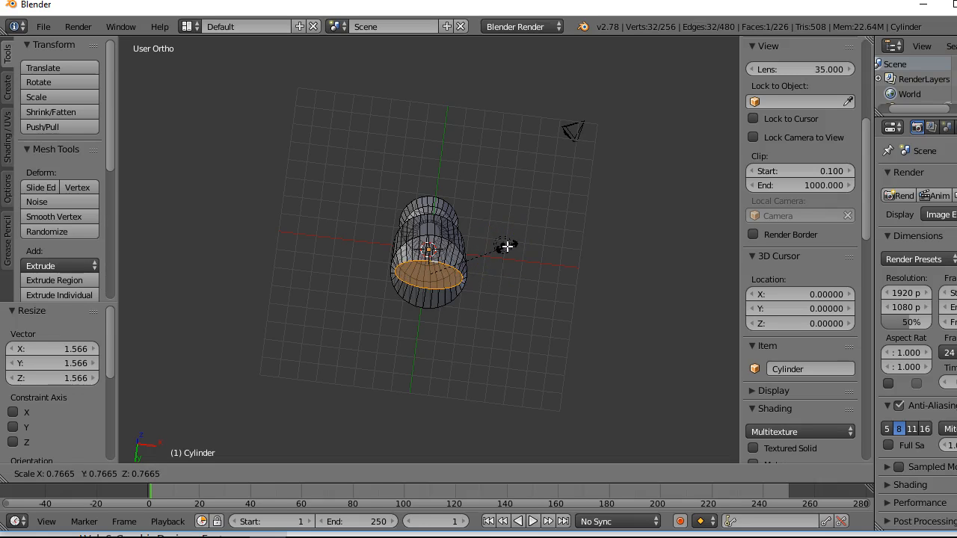
key(y)
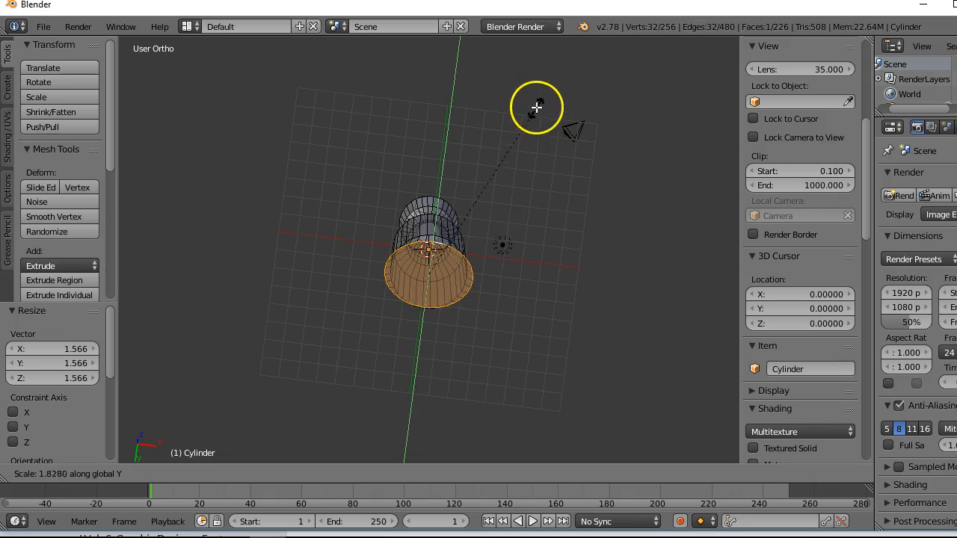
click(537, 95)
Move the bottom ring slightly, by about 0.094 in X, 0.057 in Y and 0.026 in Z
middle_drag(483, 301, 528, 321)
scroll(485, 408, up, 5)
key(g)
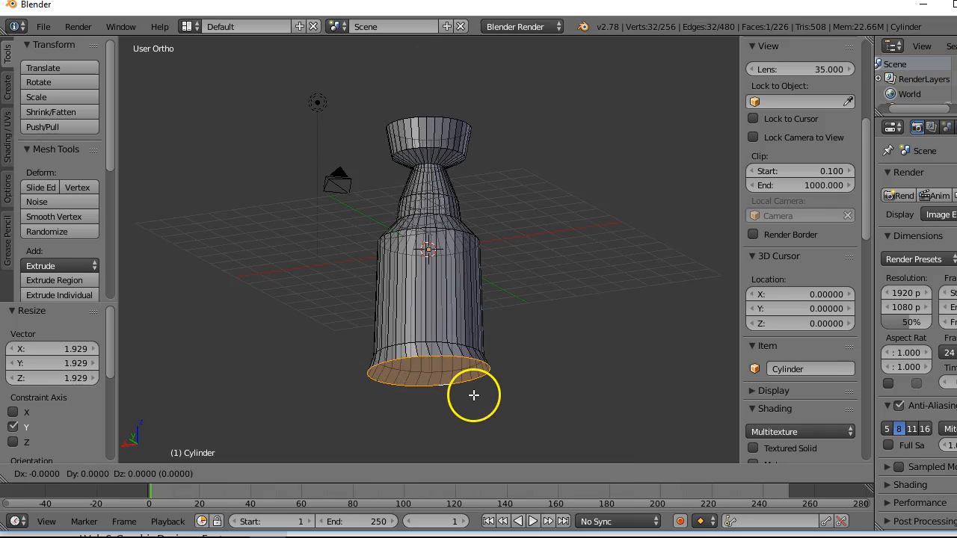
click(473, 394)
Scale the bottom ring by 0.838 along X and shift it by about -0.043, 0.058, 0.028 to line up with the barrel
middle_drag(472, 394, 543, 312)
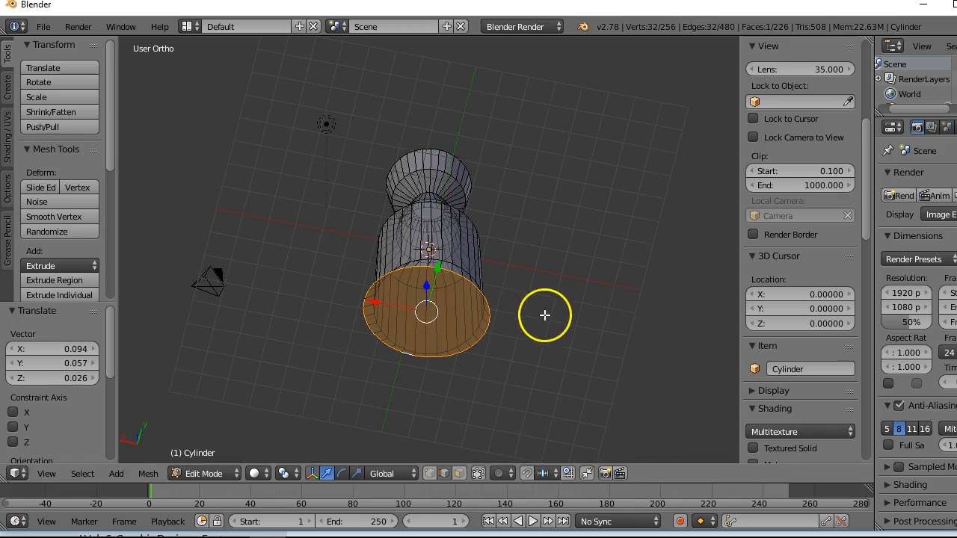
key(s)
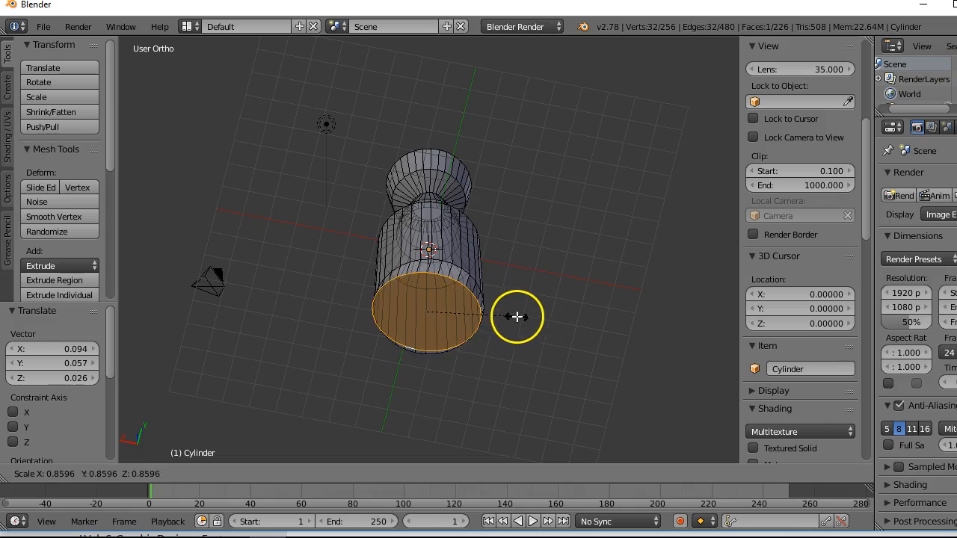
key(x)
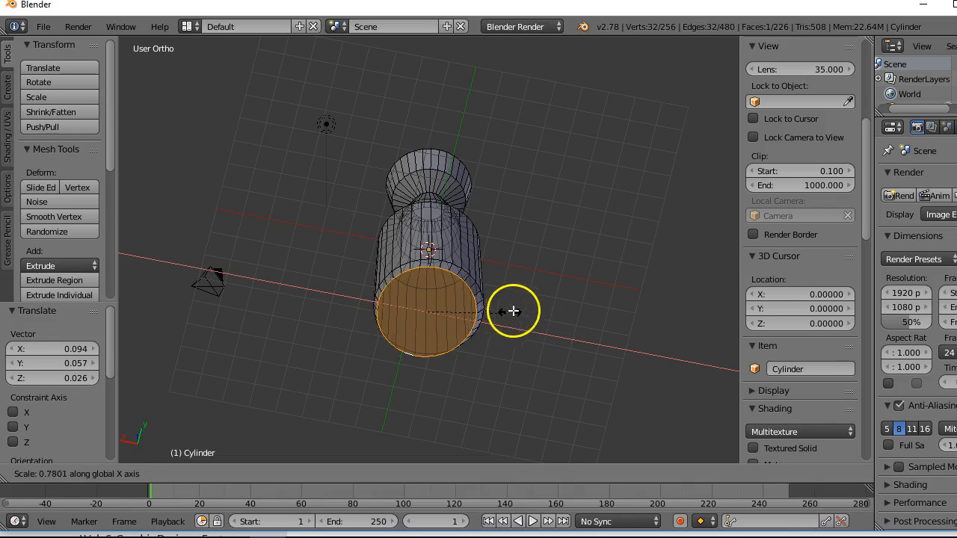
click(514, 305)
key(g)
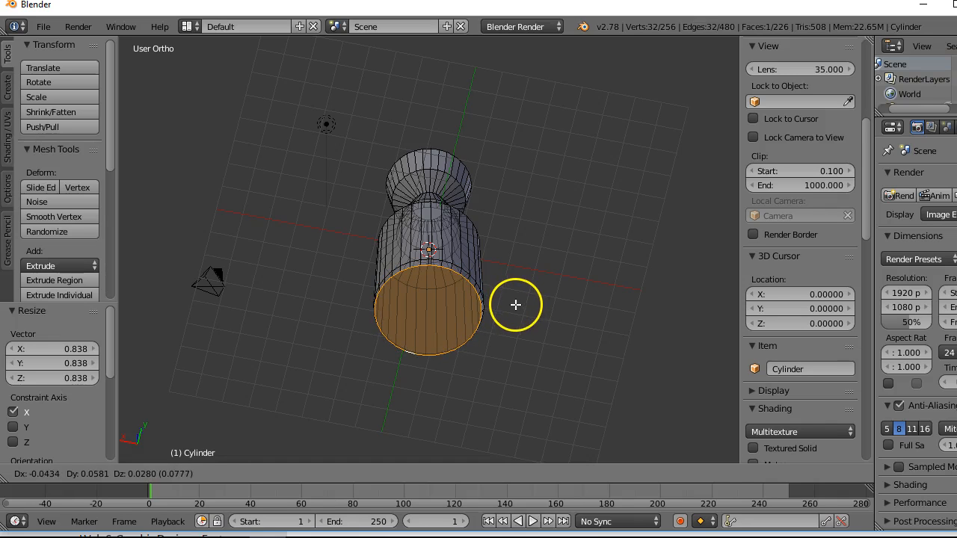
click(516, 305)
Switch to face selection with a view onto the bowl's top, and limit selection to visible geometry
middle_drag(516, 306, 539, 373)
scroll(524, 317, down, 4)
scroll(524, 317, up, 8)
scroll(524, 316, down, 1)
middle_drag(524, 317, 434, 226)
right_click(426, 122)
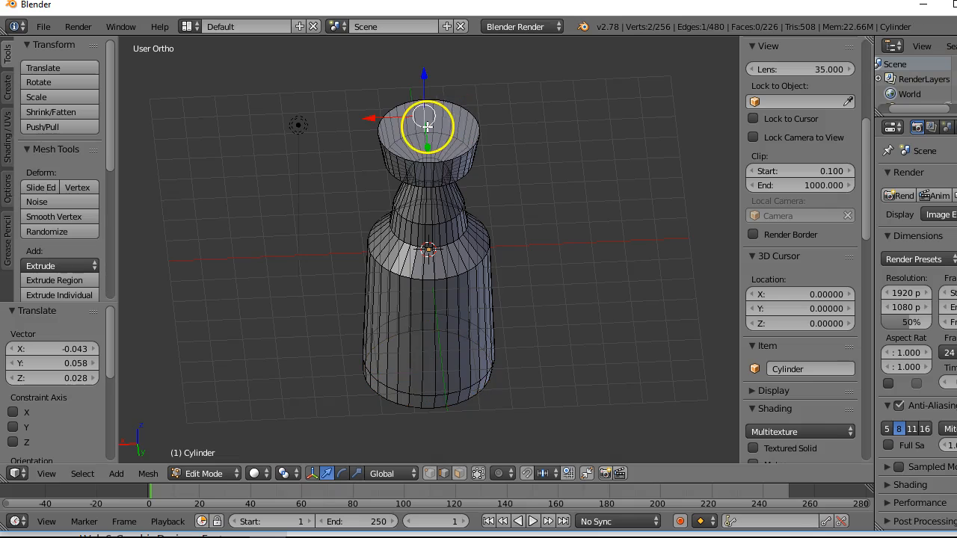
click(459, 473)
right_click(454, 136)
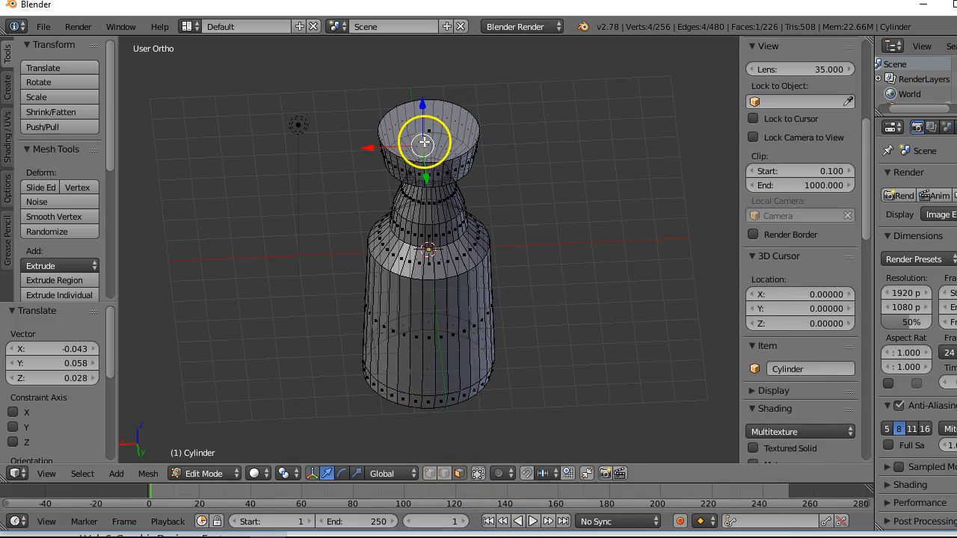
scroll(485, 243, up, 1)
scroll(485, 242, down, 2)
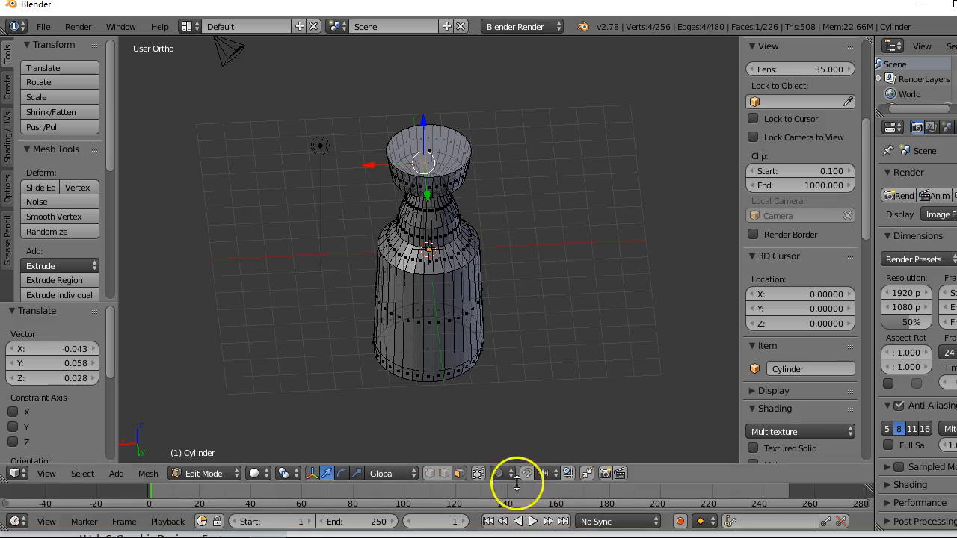
click(479, 474)
Select the face capping the top of the bowl and delete its vertices
right_click(437, 150)
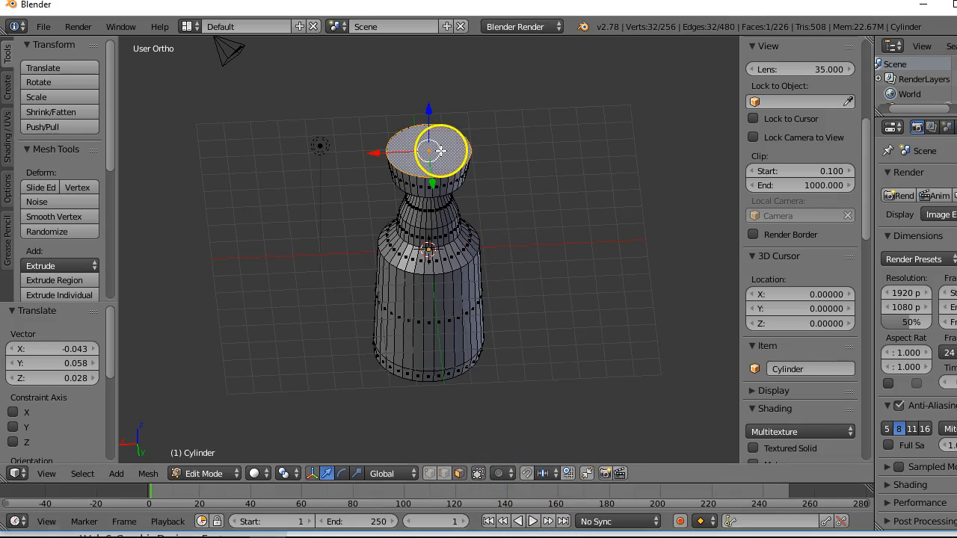
key(x)
click(507, 193)
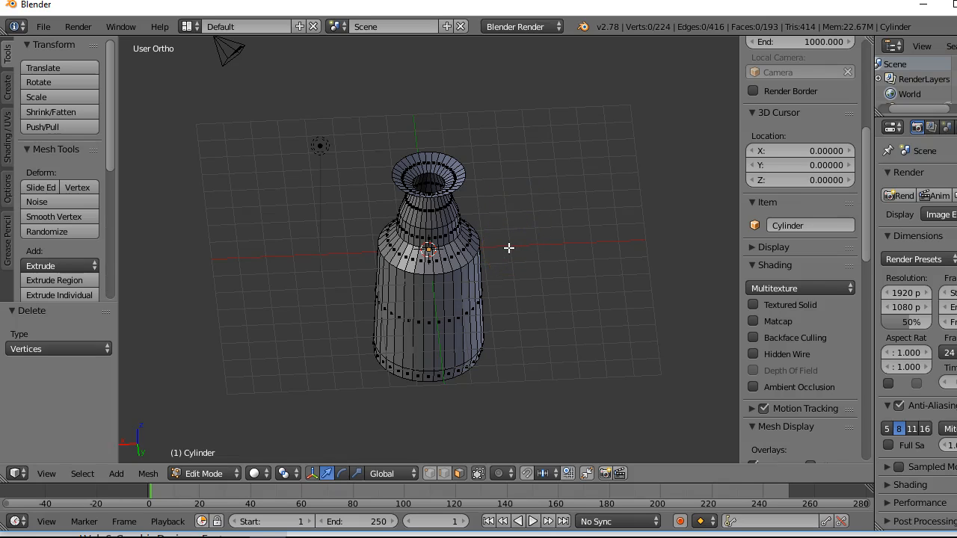
Undo the vertex deletion at the bowl's top and delete only the capping face, keeping the rim
key(ctrl+z)
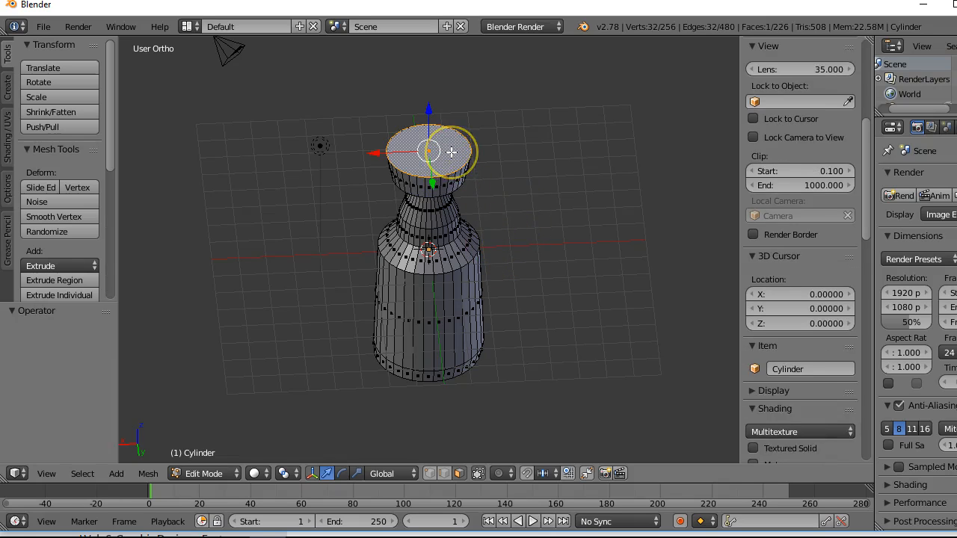
key(x)
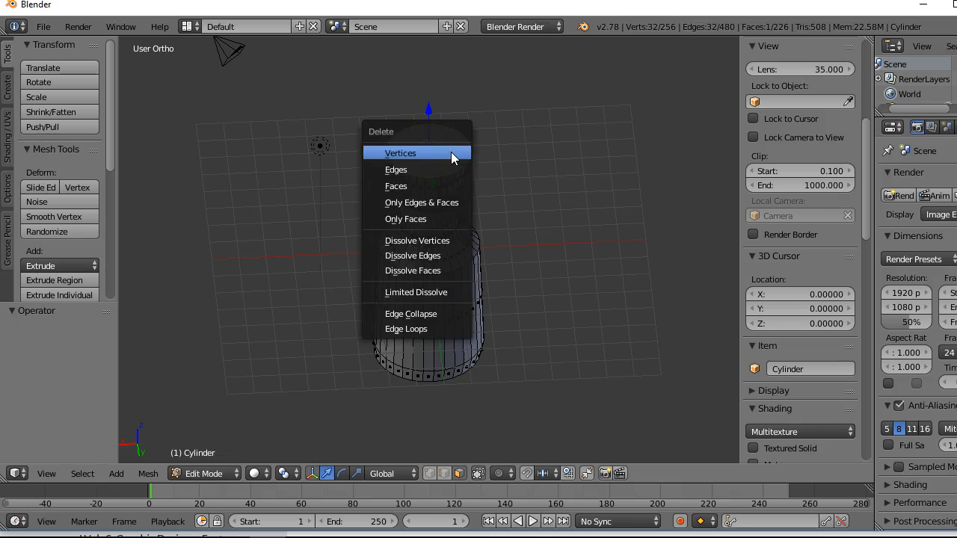
click(429, 186)
Examine the opened bowl and the cup's overall shape from above and from the side, both close up and farther away
mouse_move(536, 216)
middle_down()
mouse_move(581, 122)
mouse_move(541, 258)
mouse_move(550, 207)
middle_up()
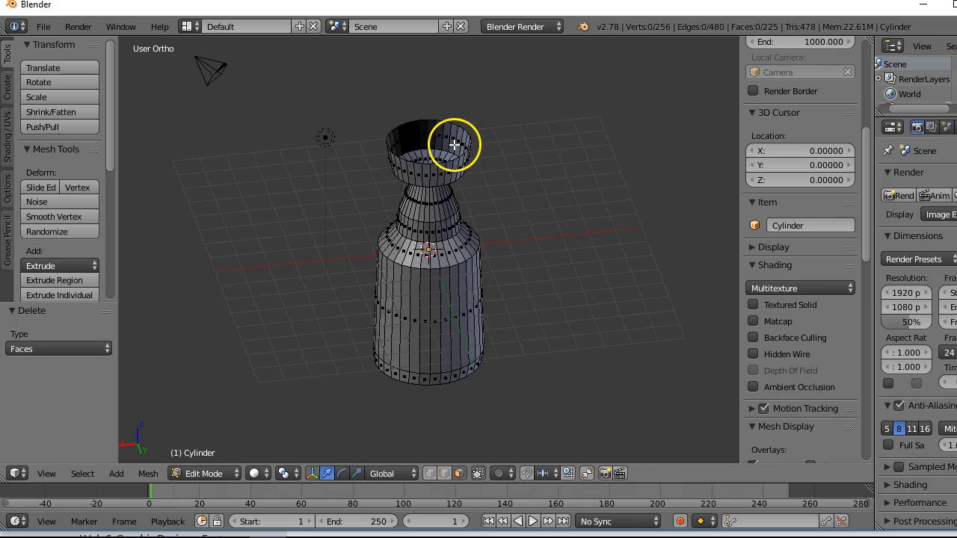
middle_drag(427, 153, 496, 282)
scroll(486, 297, up, 2)
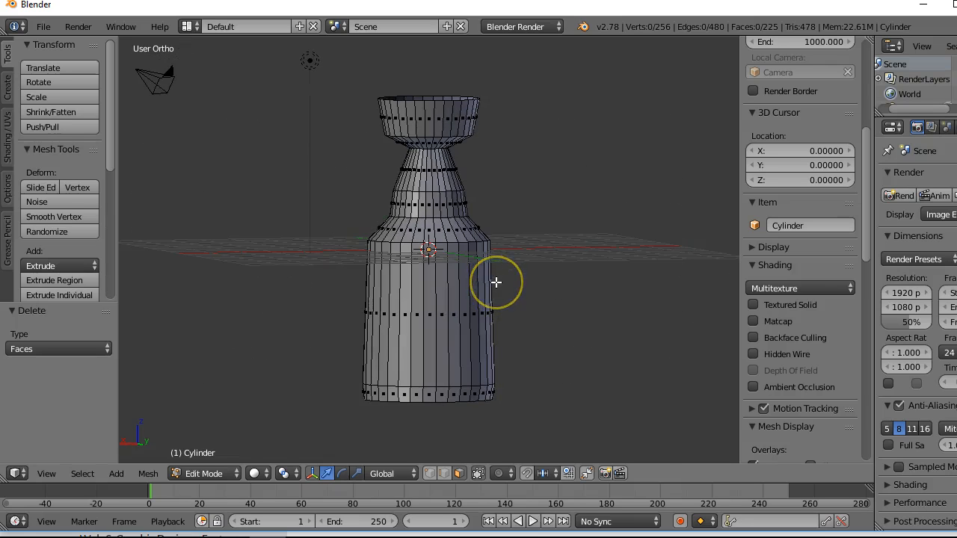
scroll(498, 282, down, 2)
scroll(501, 285, up, 2)
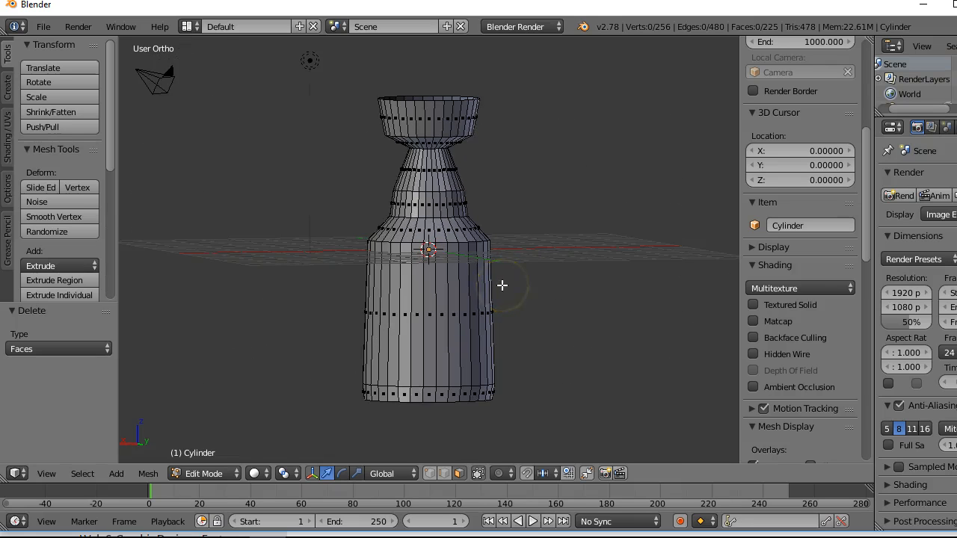
scroll(502, 286, down, 3)
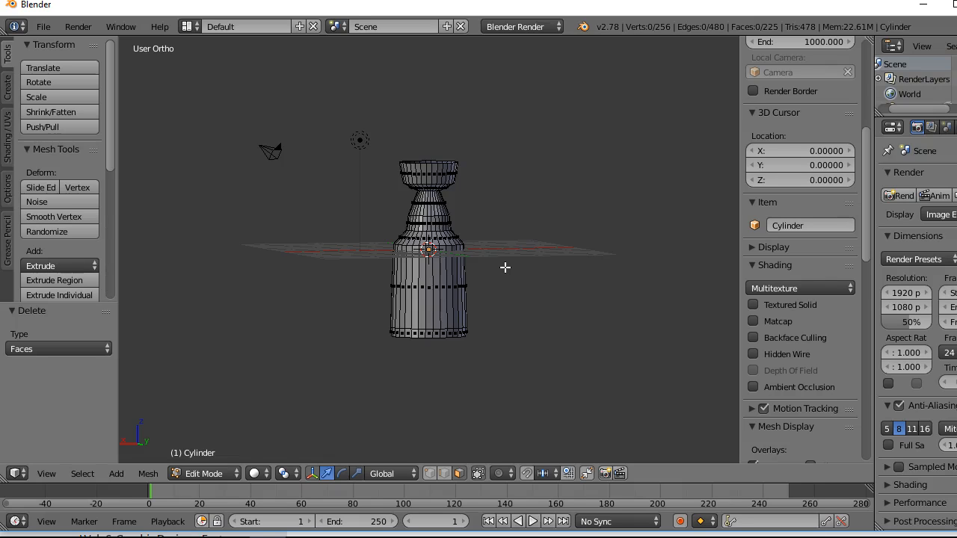
scroll(513, 304, down, 1)
scroll(513, 305, up, 3)
middle_drag(514, 305, 562, 294)
scroll(521, 304, down, 3)
scroll(521, 304, up, 2)
scroll(535, 303, up, 3)
scroll(564, 280, up, 2)
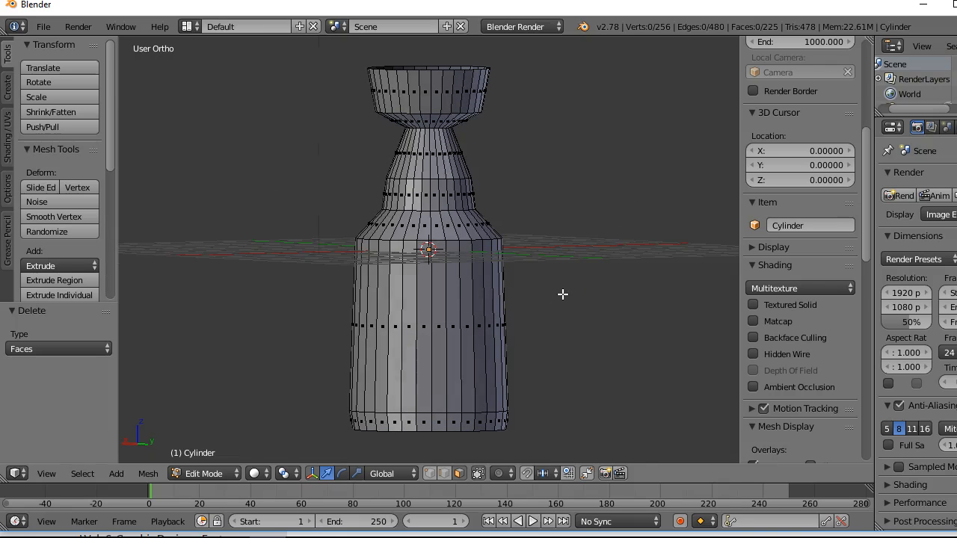
Compare the cup's silhouette with the reference image in the front orthographic view
key(KP_1)
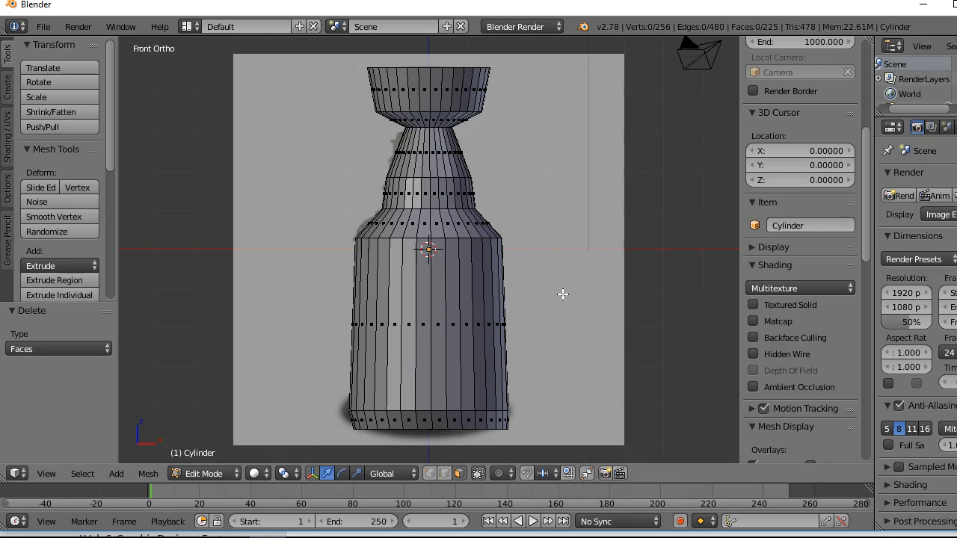
scroll(562, 294, down, 4)
scroll(562, 294, up, 3)
scroll(562, 293, down, 3)
scroll(562, 293, up, 2)
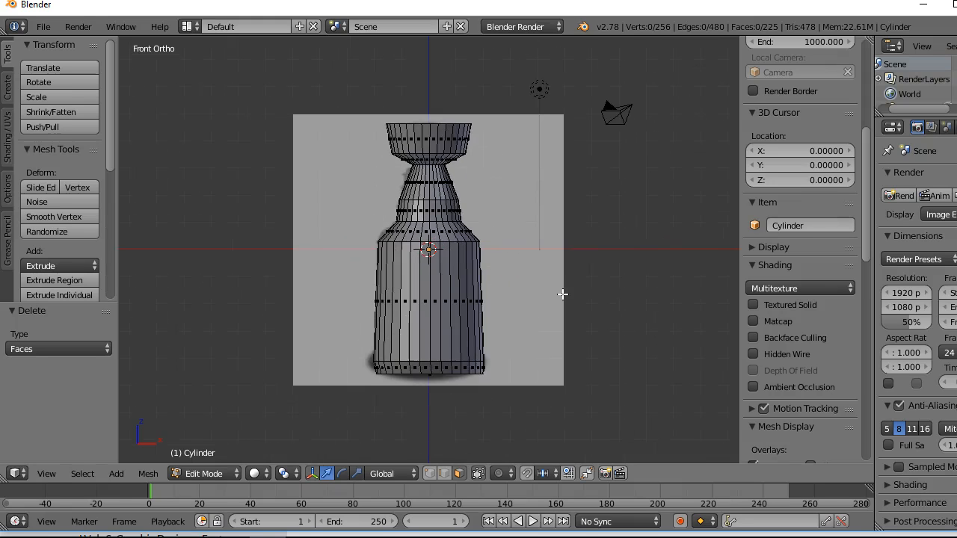